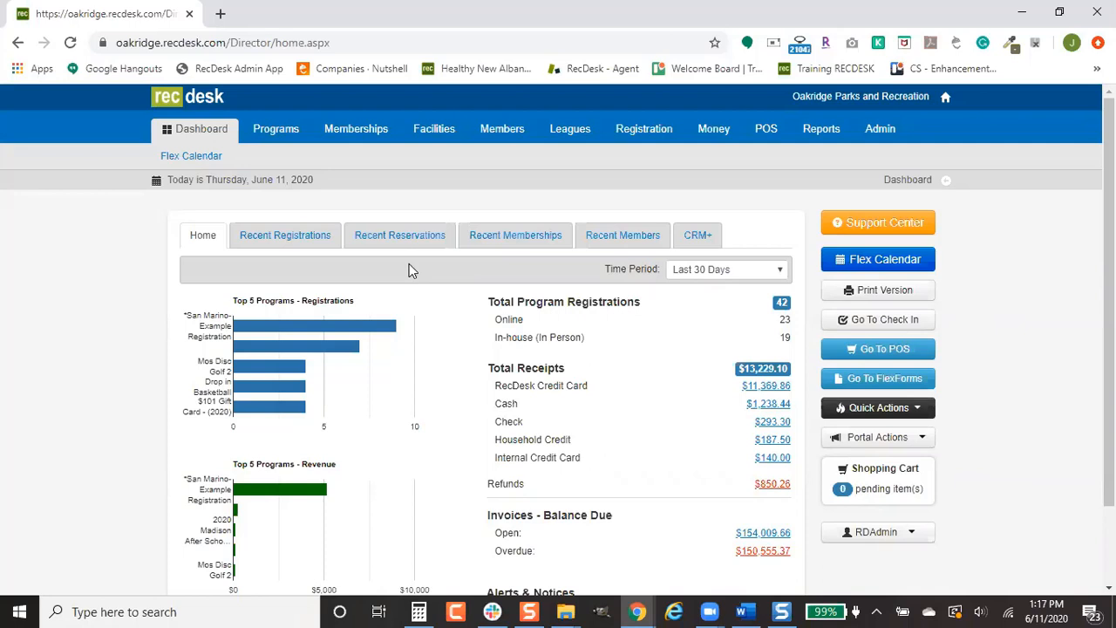
Step: Open the online reservation settings of the Pool 1 facility belonging to the Aquatic Center
click(421, 135)
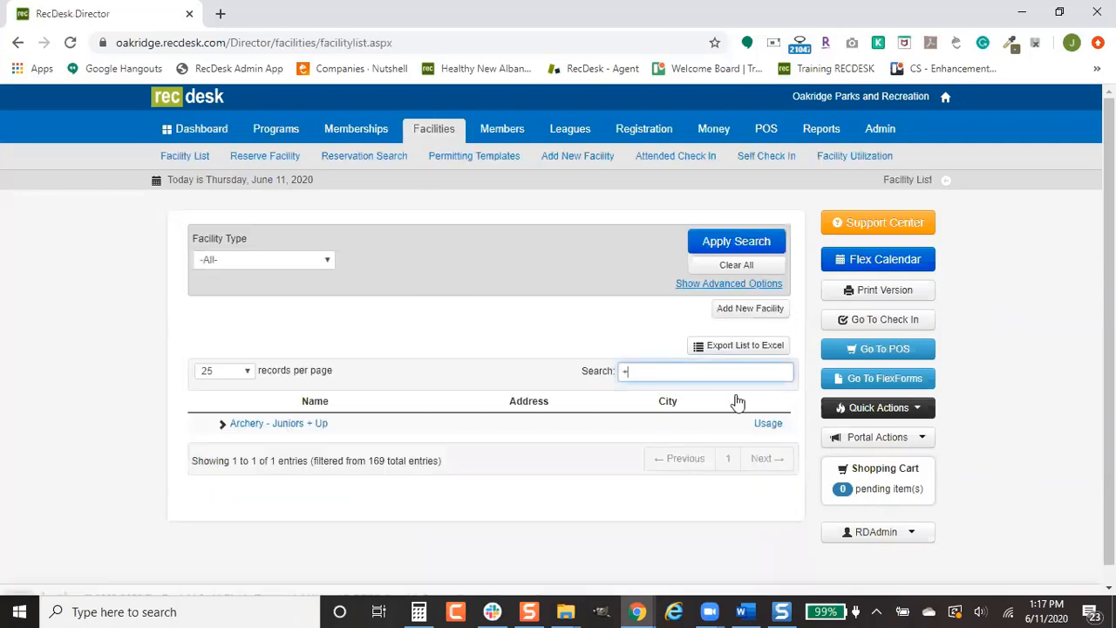
scroll(488, 401, down, 4)
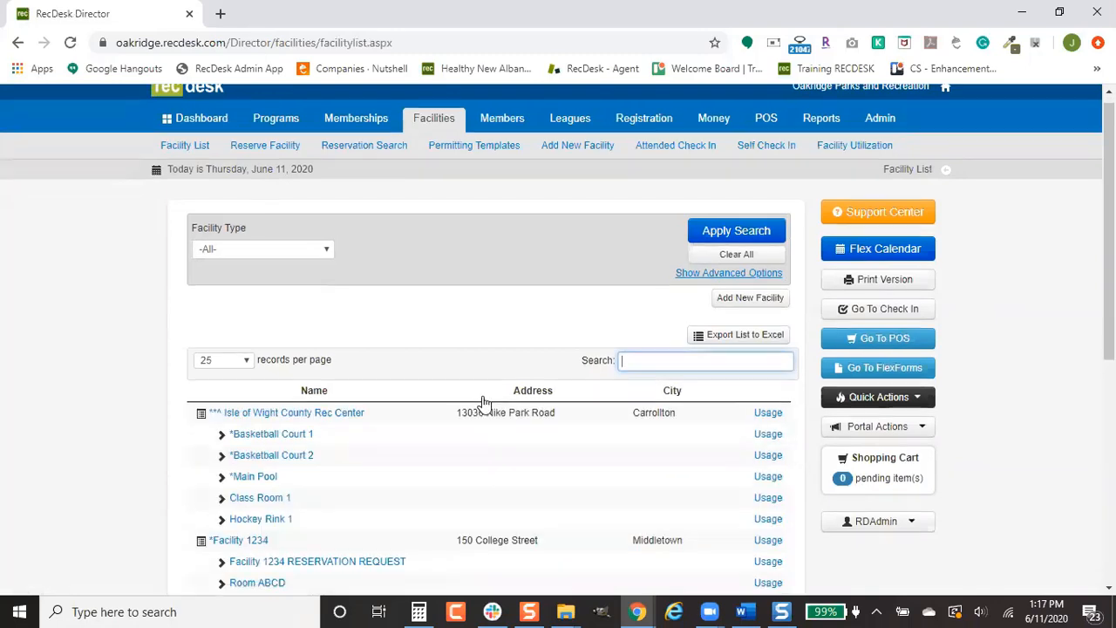
scroll(486, 403, down, 1)
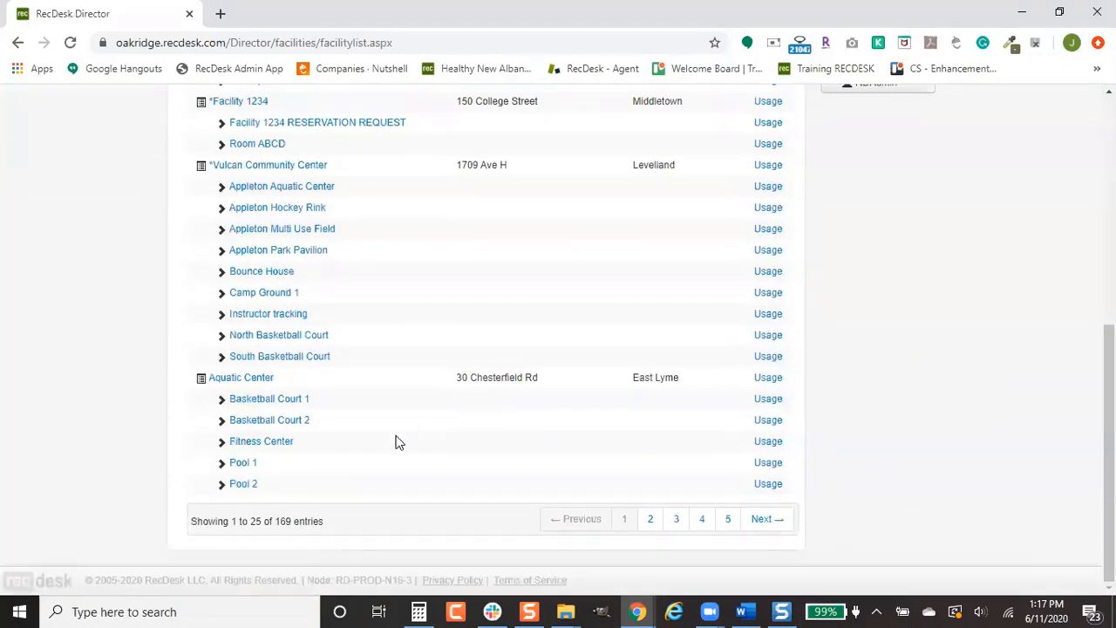
click(243, 463)
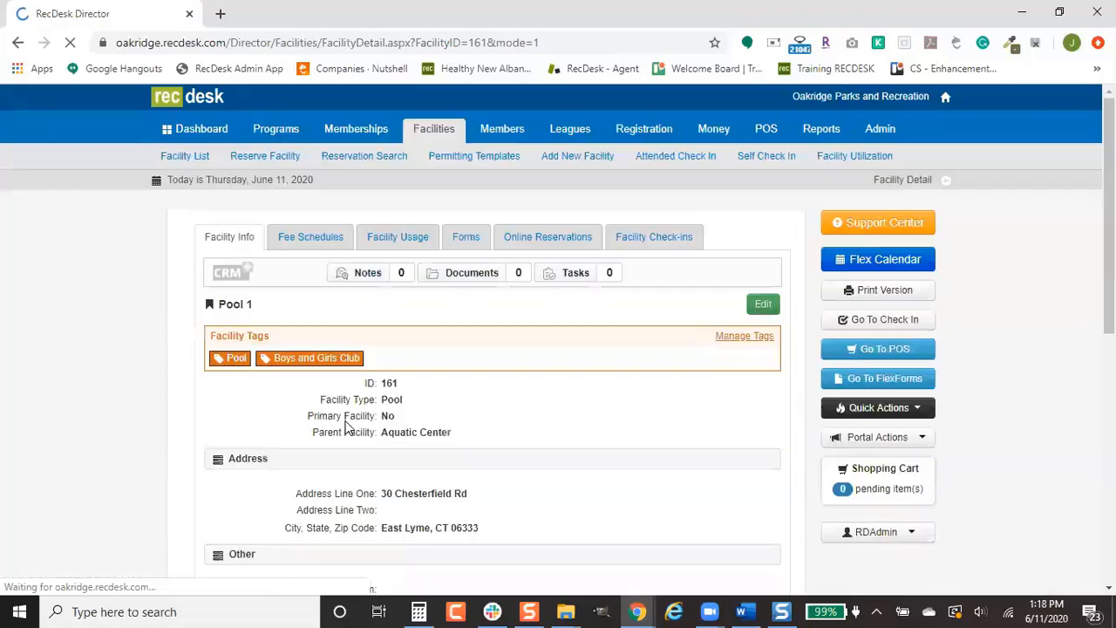
click(514, 234)
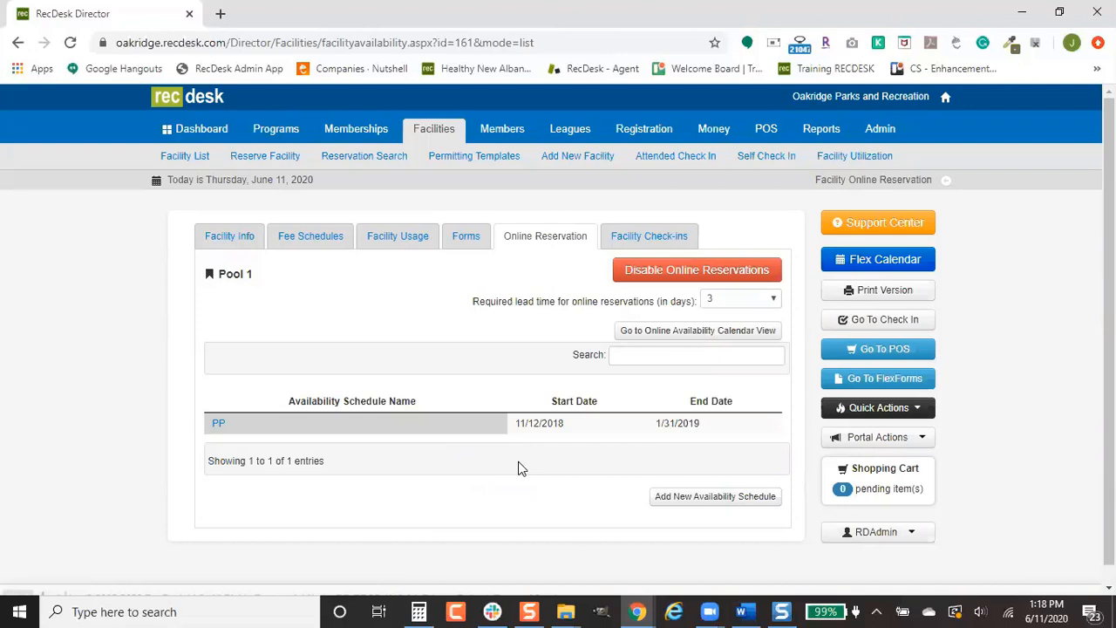
Step: Start a new availability schedule for Pool 1 with time block 1 running from 8:00 AM to 9:00 AM
click(695, 495)
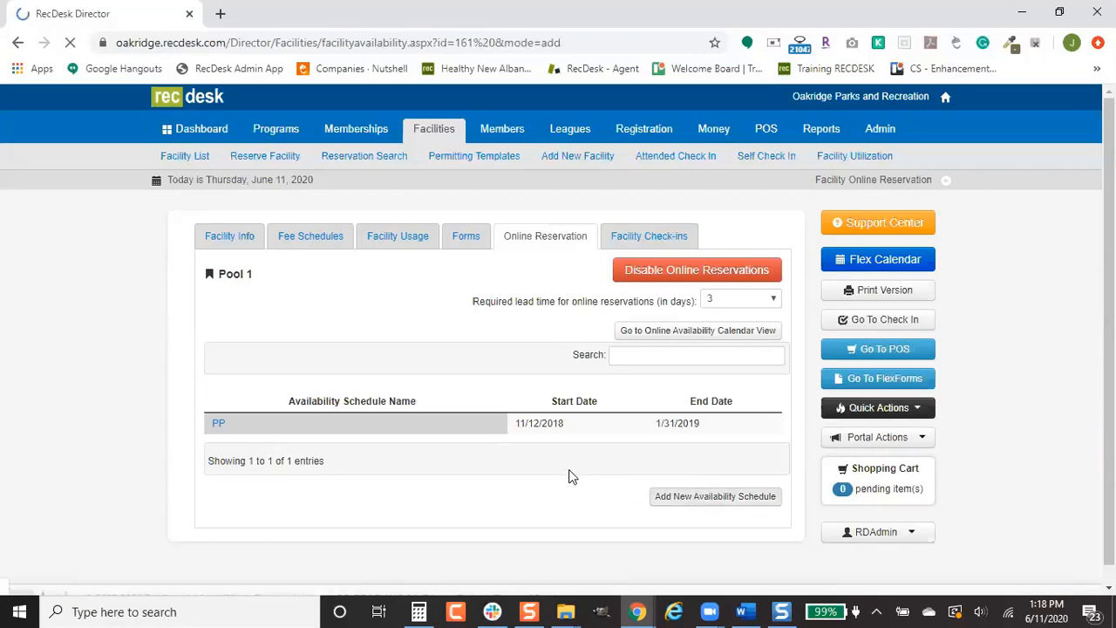
scroll(342, 453, down, 1)
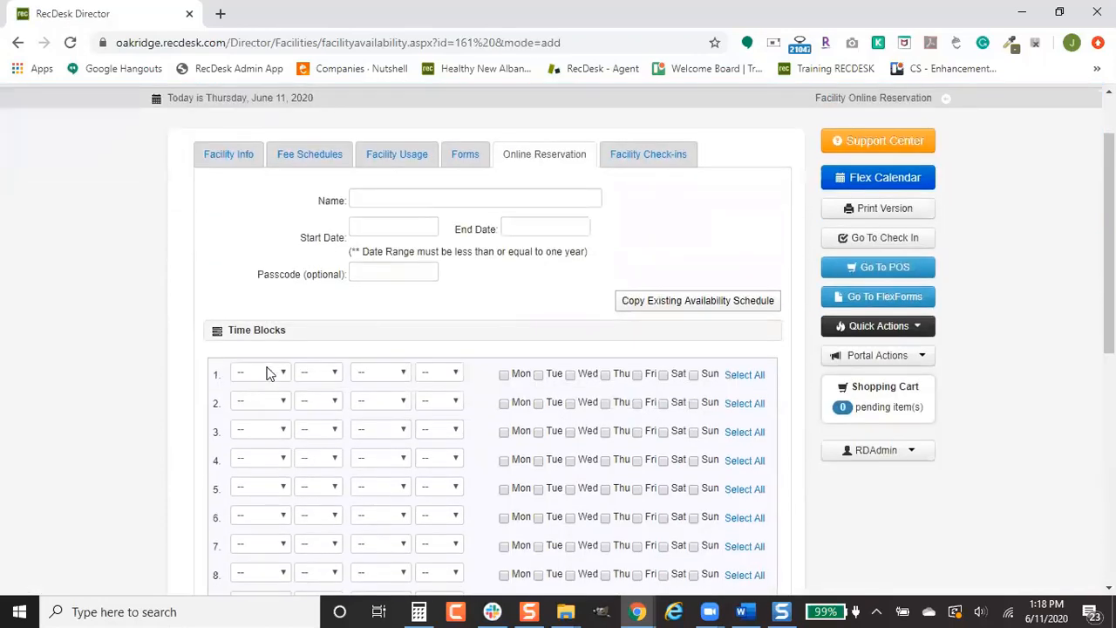
click(269, 373)
click(249, 249)
click(375, 384)
click(369, 275)
click(324, 375)
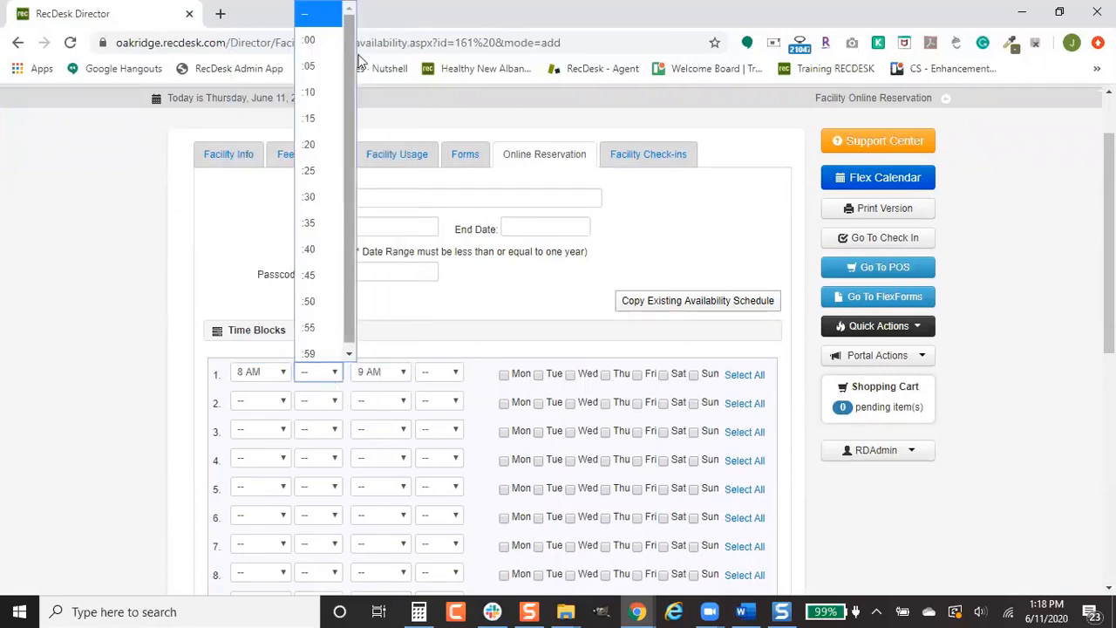
click(336, 39)
click(451, 371)
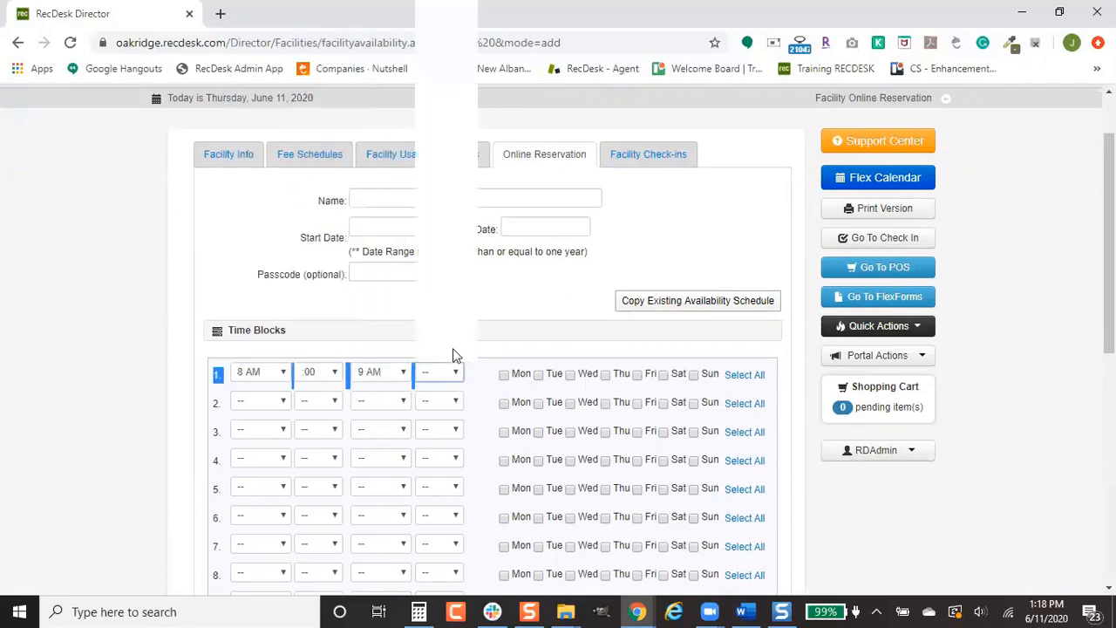
click(436, 39)
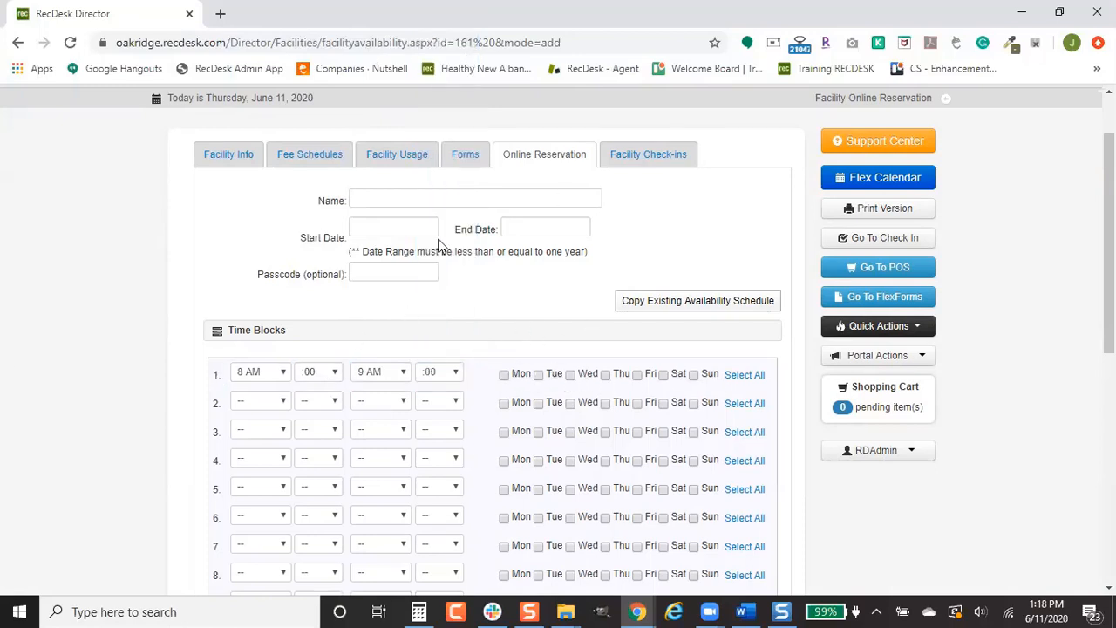
Step: Name the availability schedule Pool Reservation and set its date range from 6/22/2020 to 9/7/2020
click(440, 202)
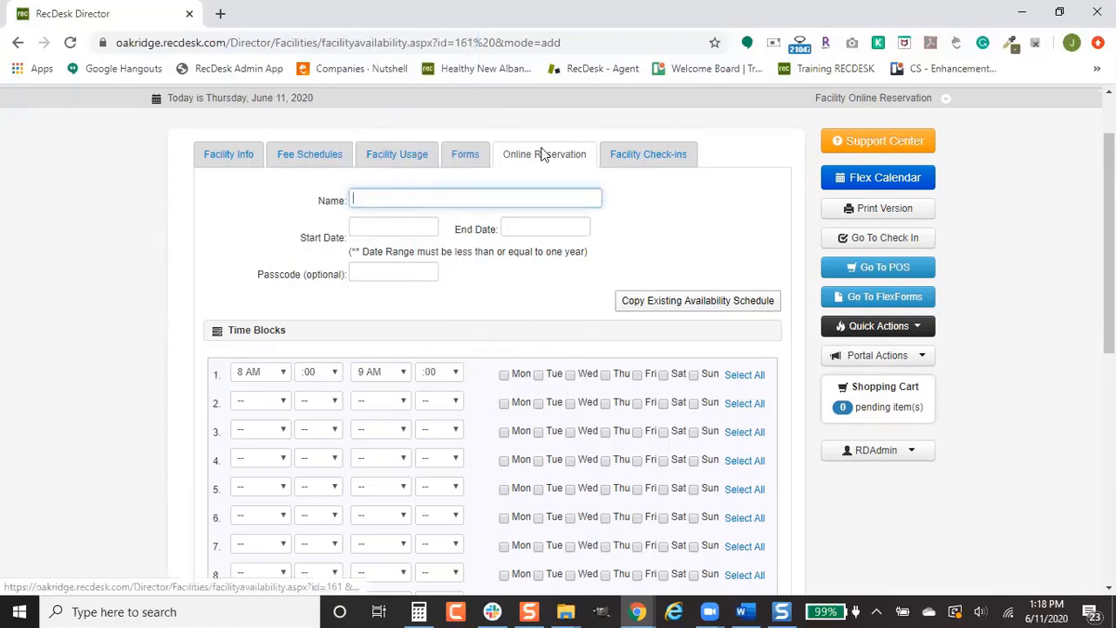
text(Pool Reser)
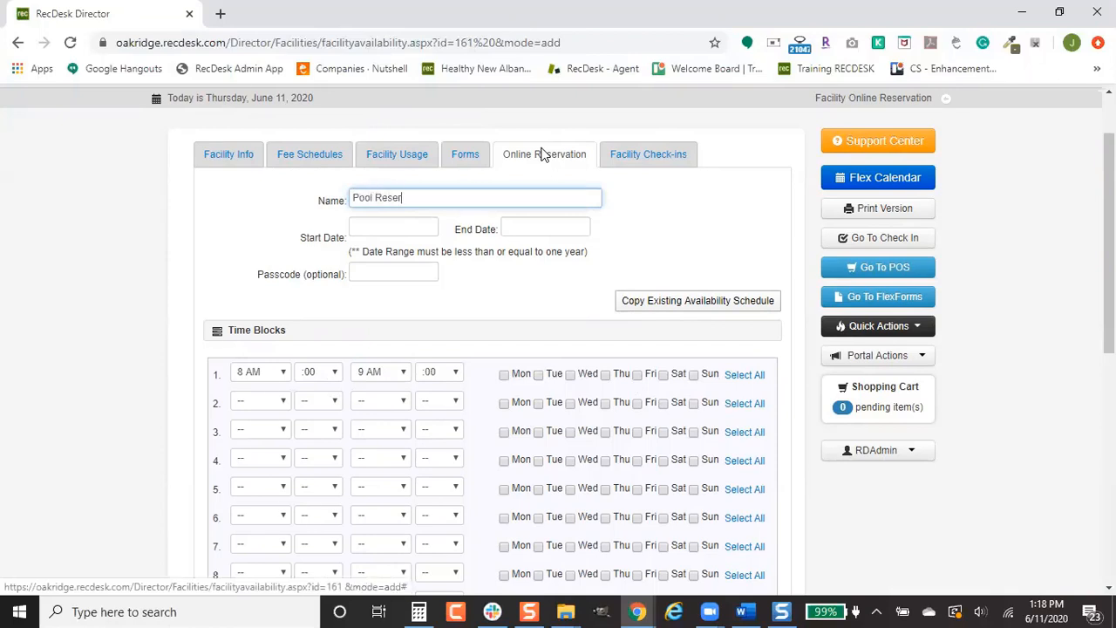
text(vation)
key(Tab)
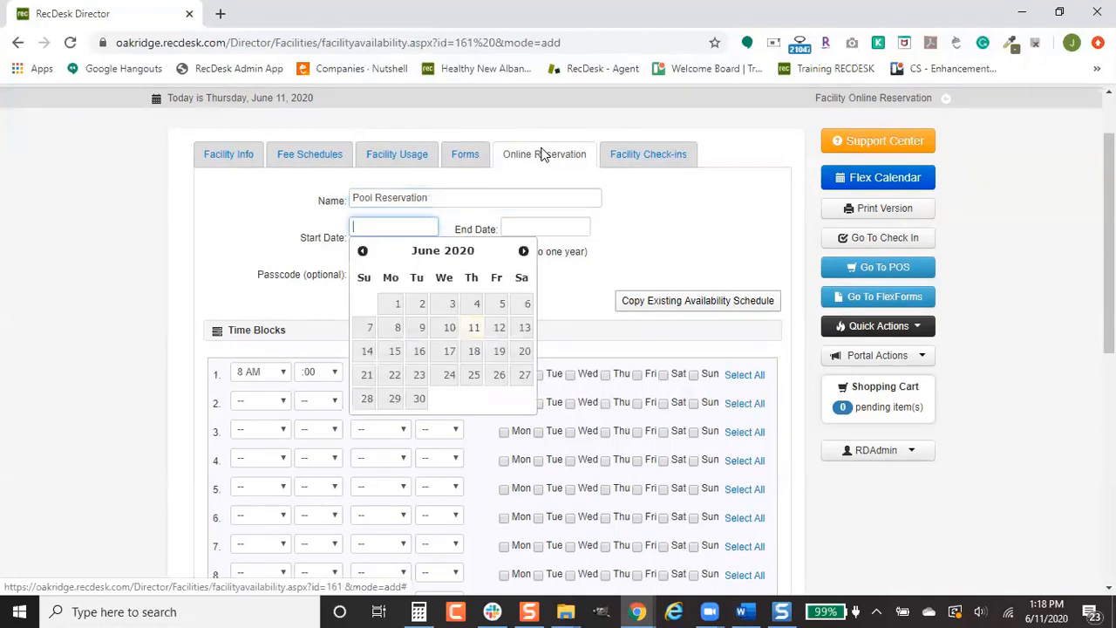
click(381, 381)
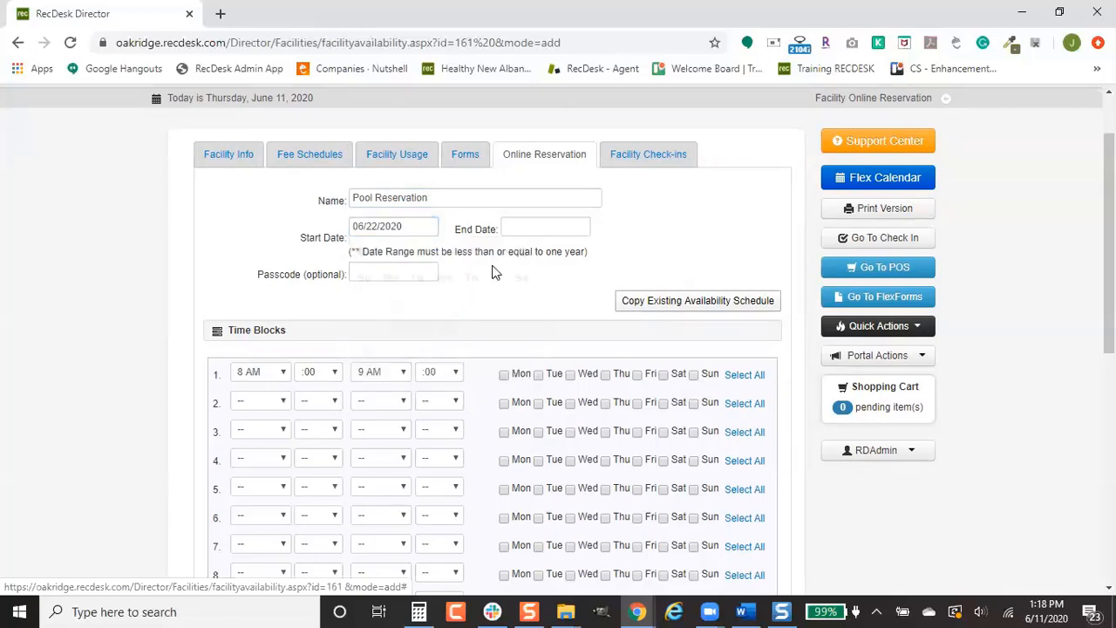
click(535, 225)
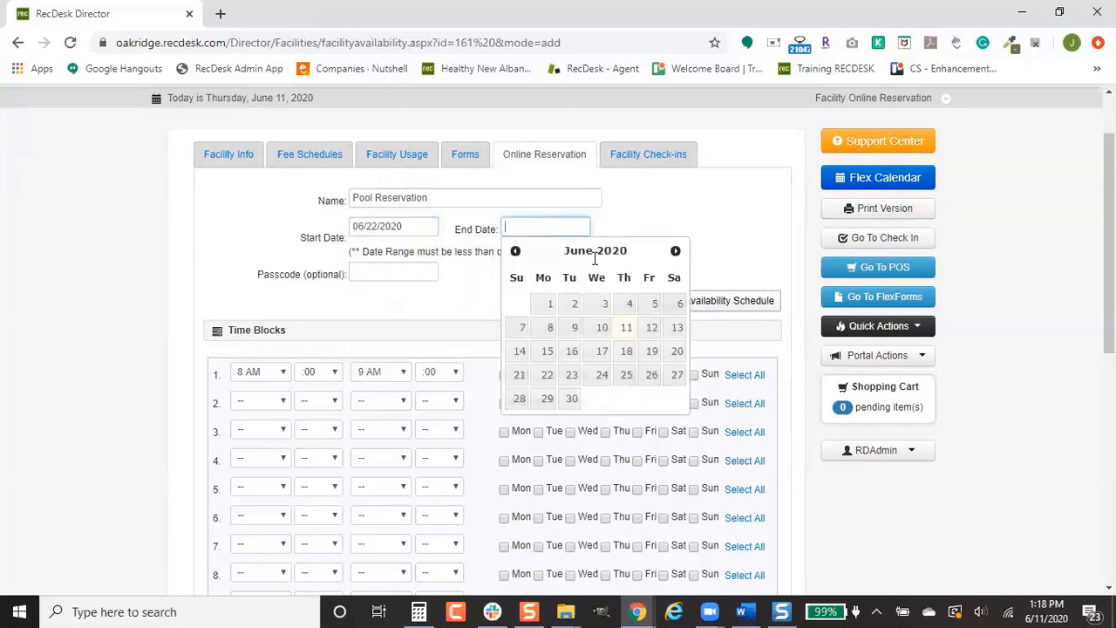
click(675, 250)
Step: Add a Rental- Hourly Rate fee of 45 with no residency restriction and save the availability schedule
scroll(439, 324, down, 7)
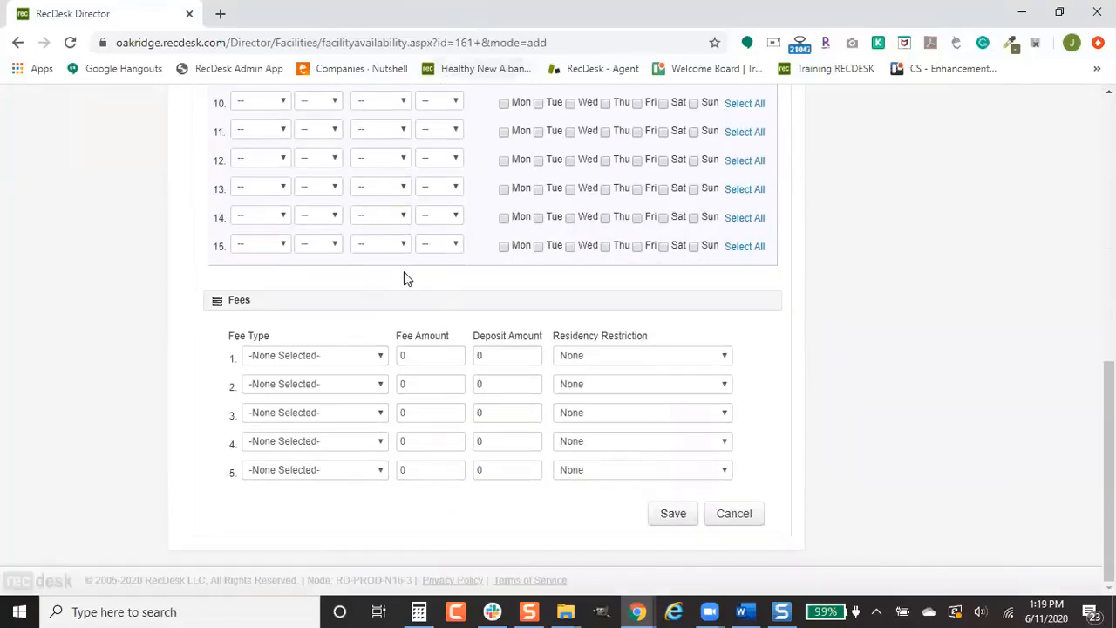
click(361, 365)
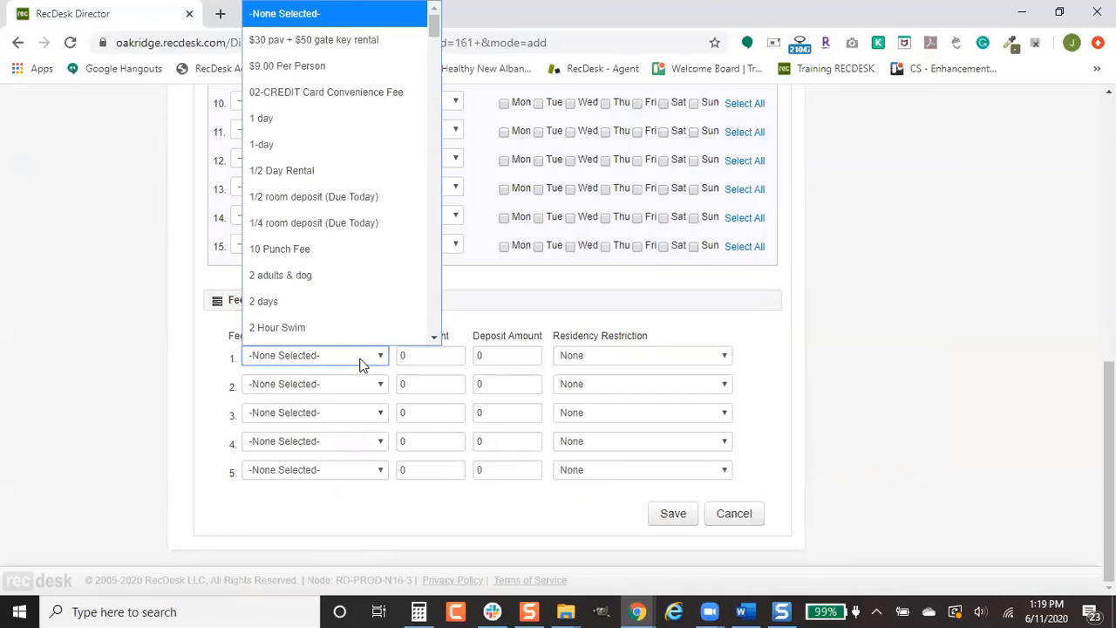
text(res)
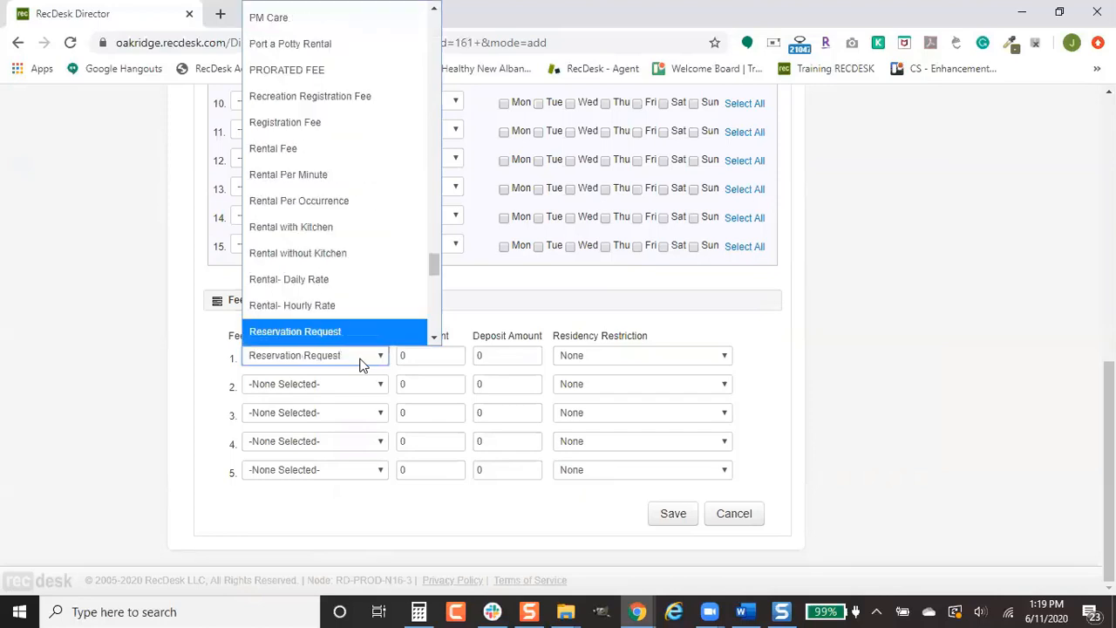
key(Up)
key(Return)
key(Tab)
text(45)
click(613, 361)
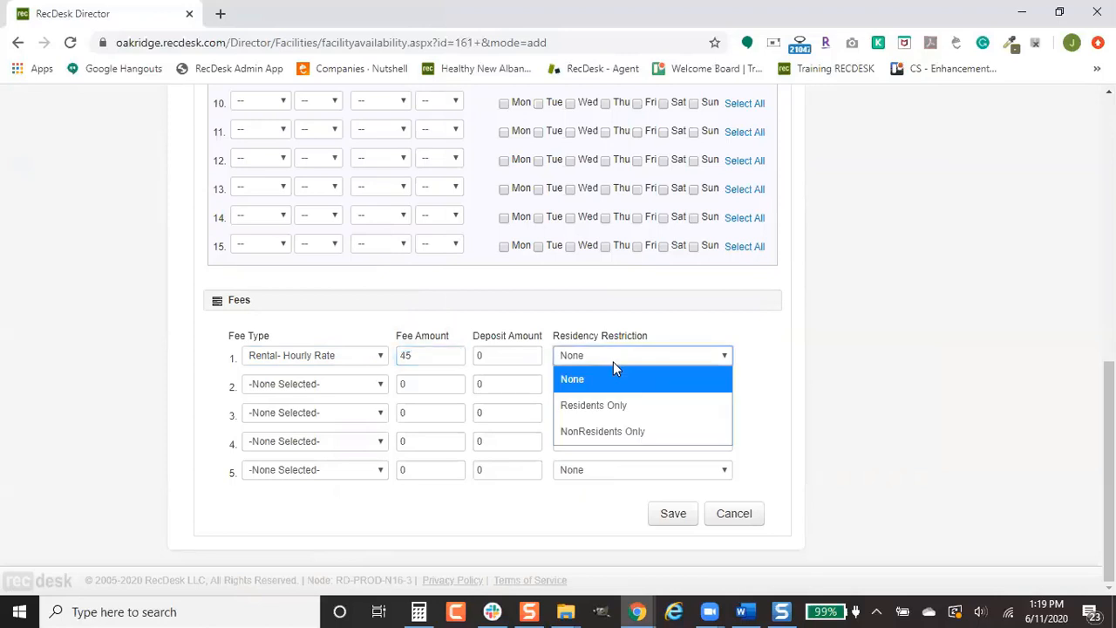
click(625, 522)
click(676, 517)
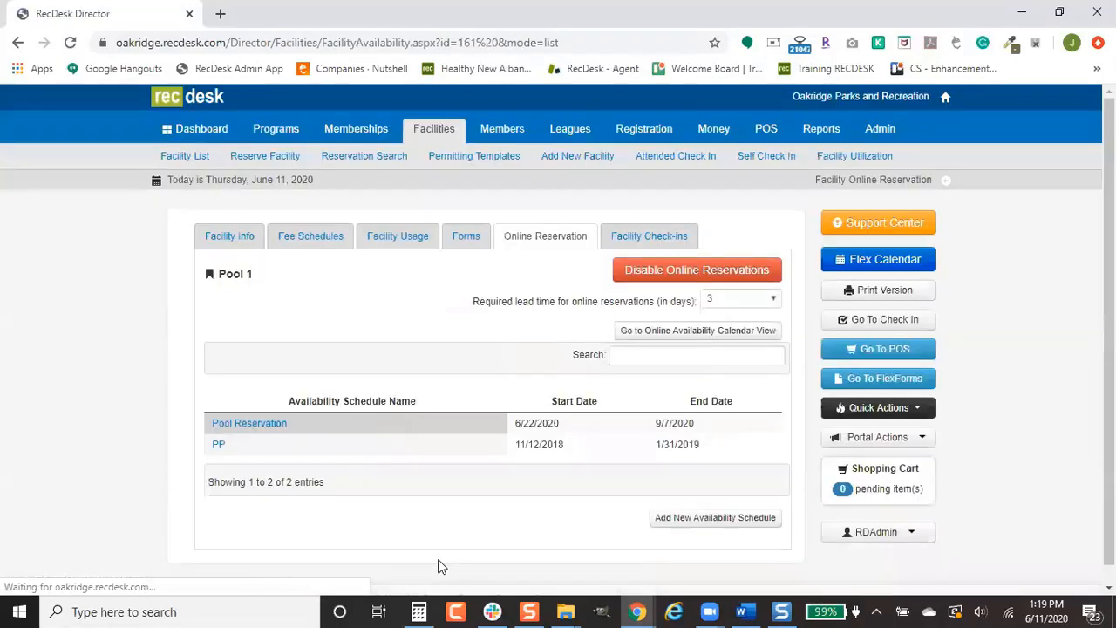
Step: Set Pool 1's required lead time for online reservations to None, and switch online reservations off and back on
drag(480, 301, 660, 301)
click(666, 300)
click(739, 309)
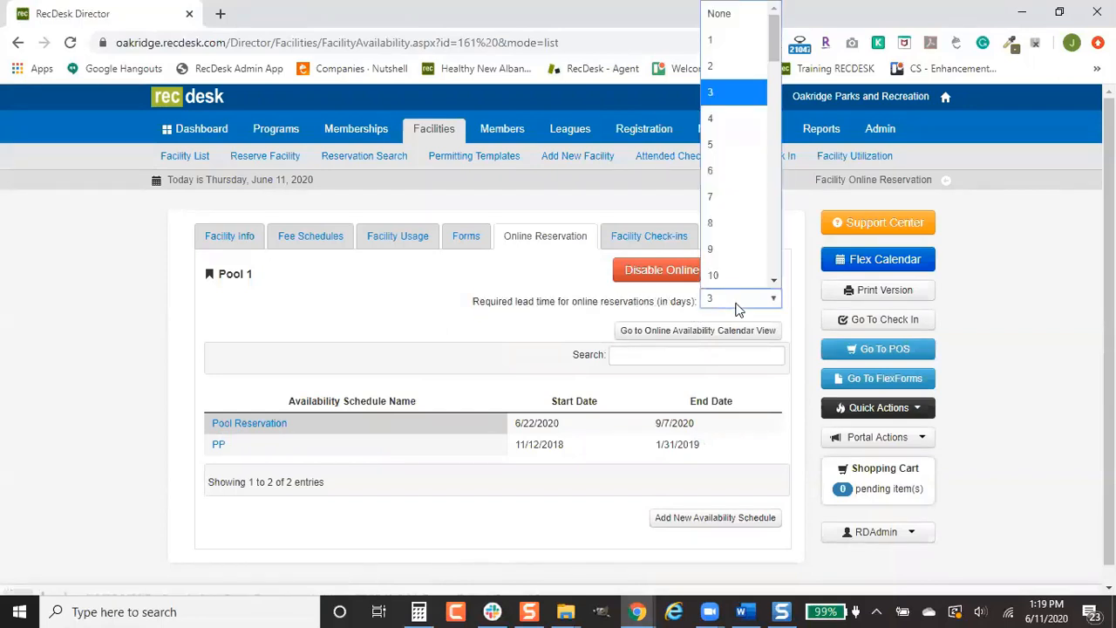
click(720, 13)
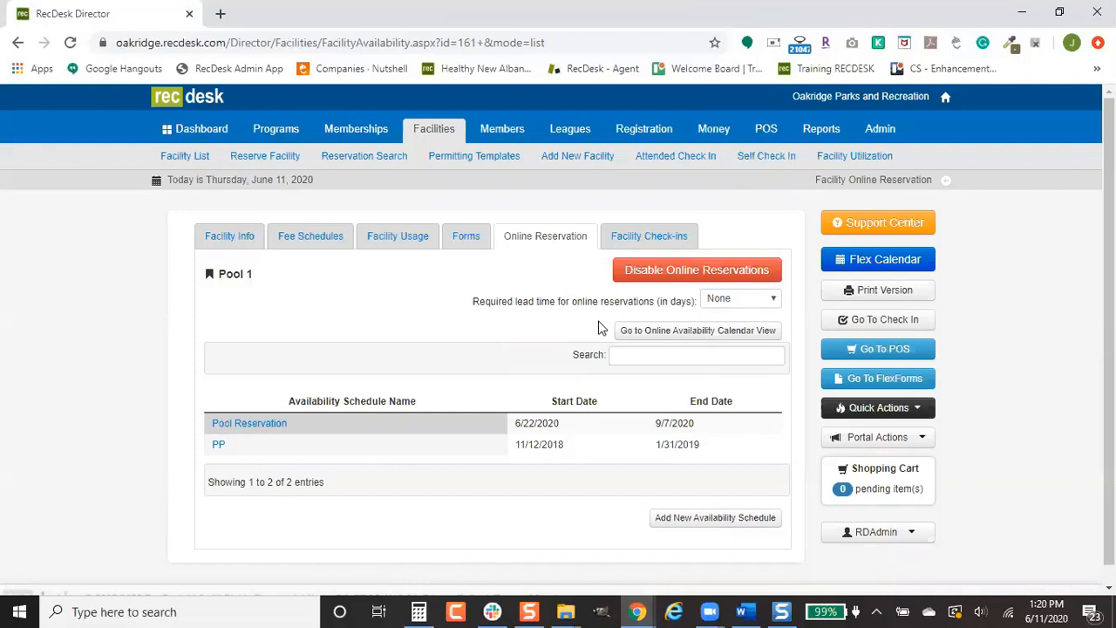
click(701, 278)
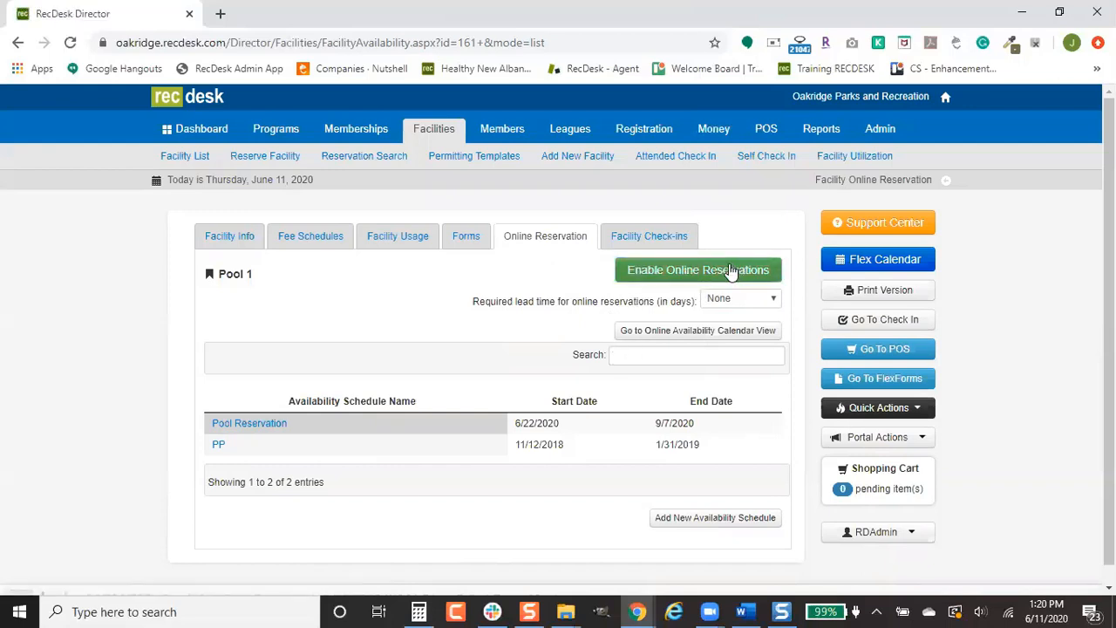
click(731, 272)
Step: Start a new program named "6/22 8-9am Pool Time" with the program type Aquatics
click(303, 138)
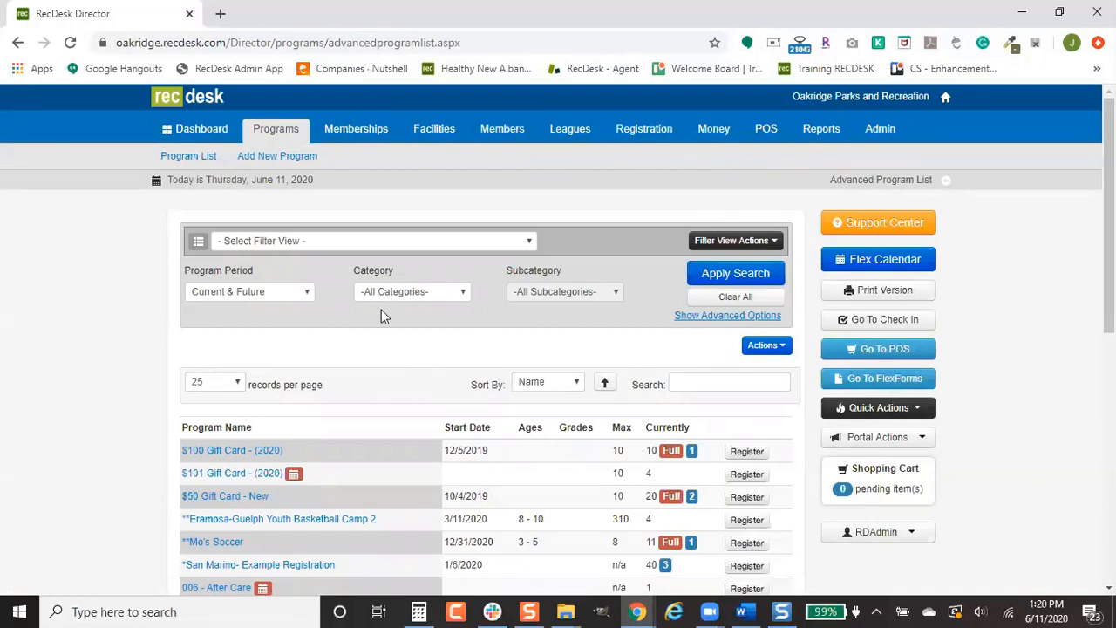
click(310, 157)
click(402, 345)
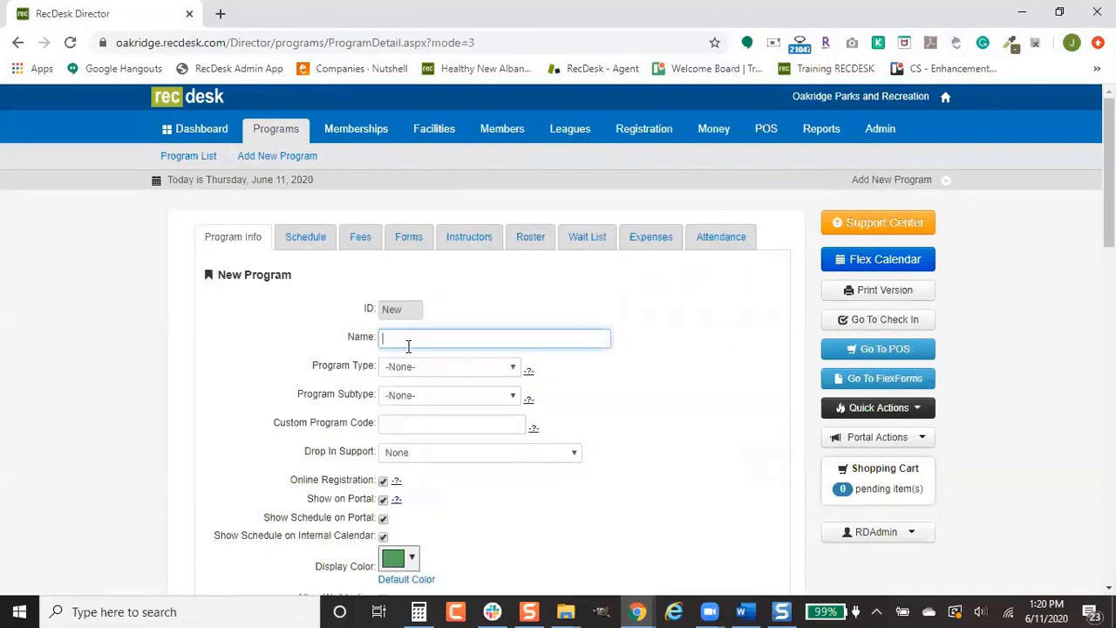
text(6/22 8-9am Pool Time)
click(442, 368)
scroll(466, 82, down, 1)
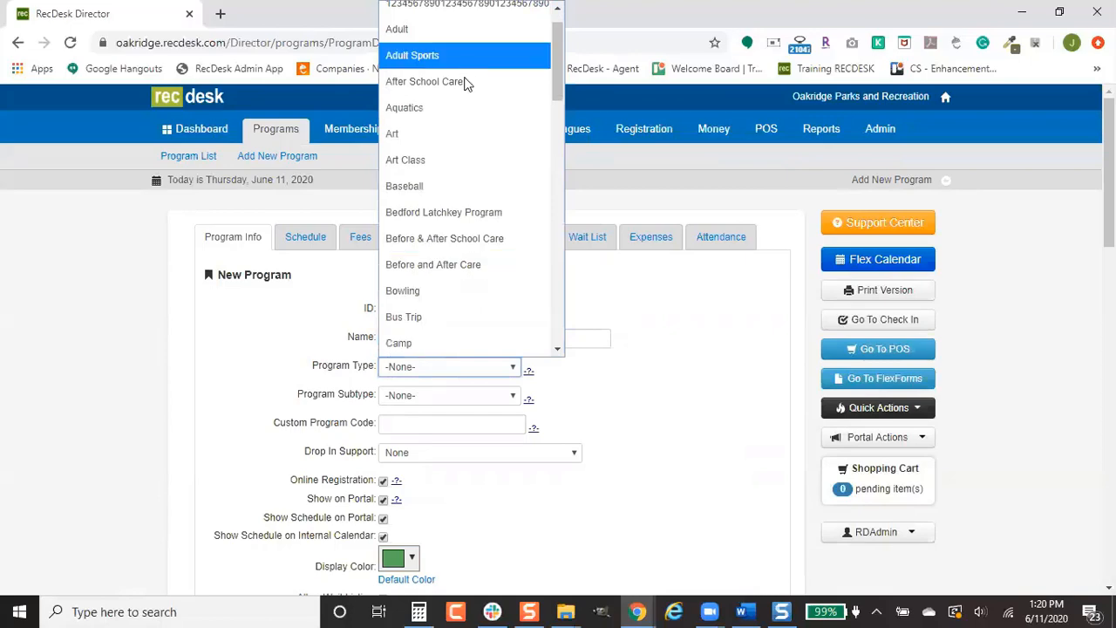
click(464, 107)
Step: Set the new program's drop-in support to Yes - Preregistration Required
scroll(613, 461, down, 2)
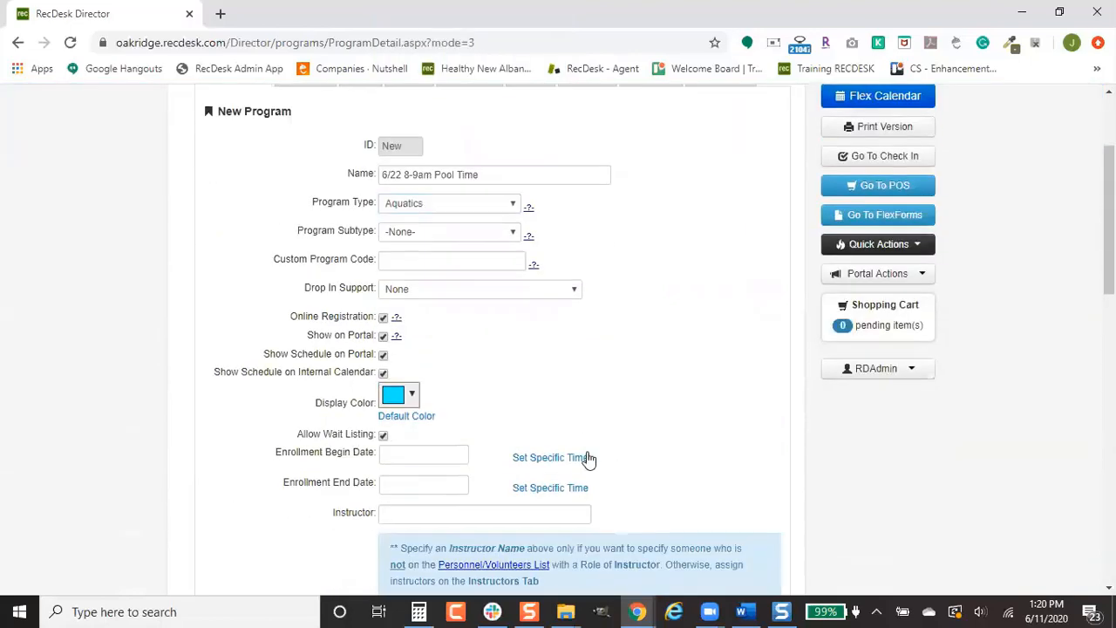
click(494, 289)
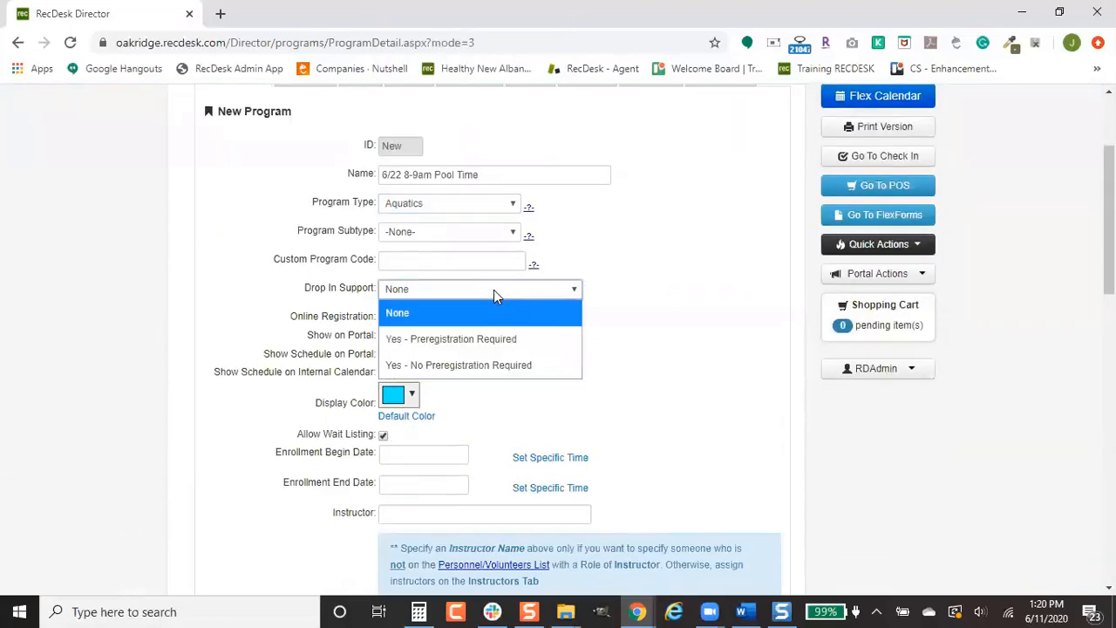
click(496, 342)
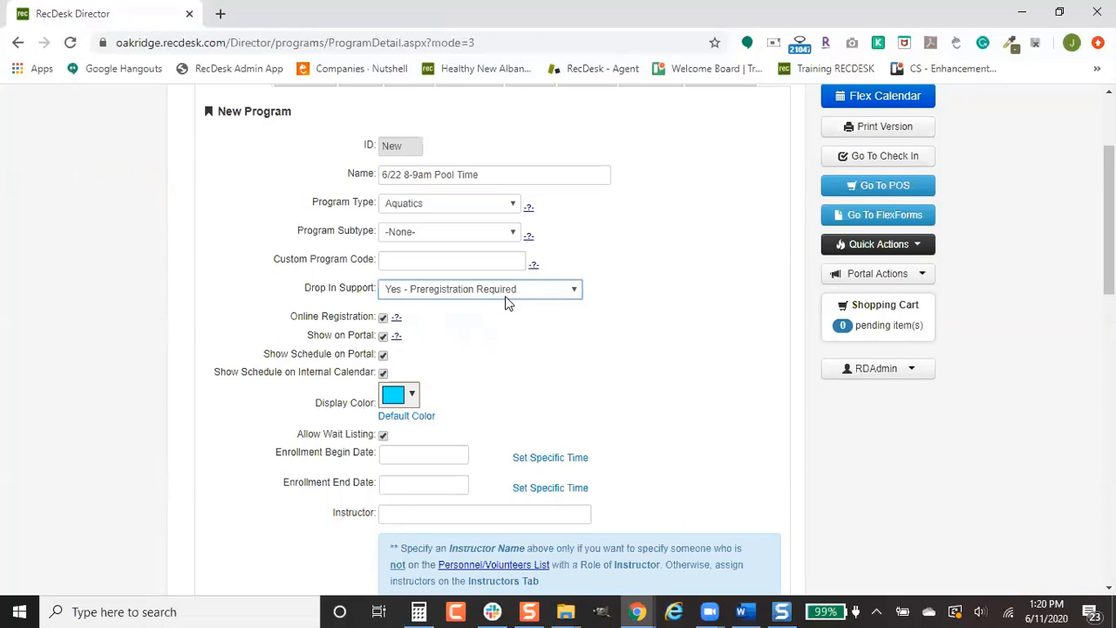
Step: Set the program's enrollment maximum to 40 in the demographics section
scroll(497, 410, down, 1)
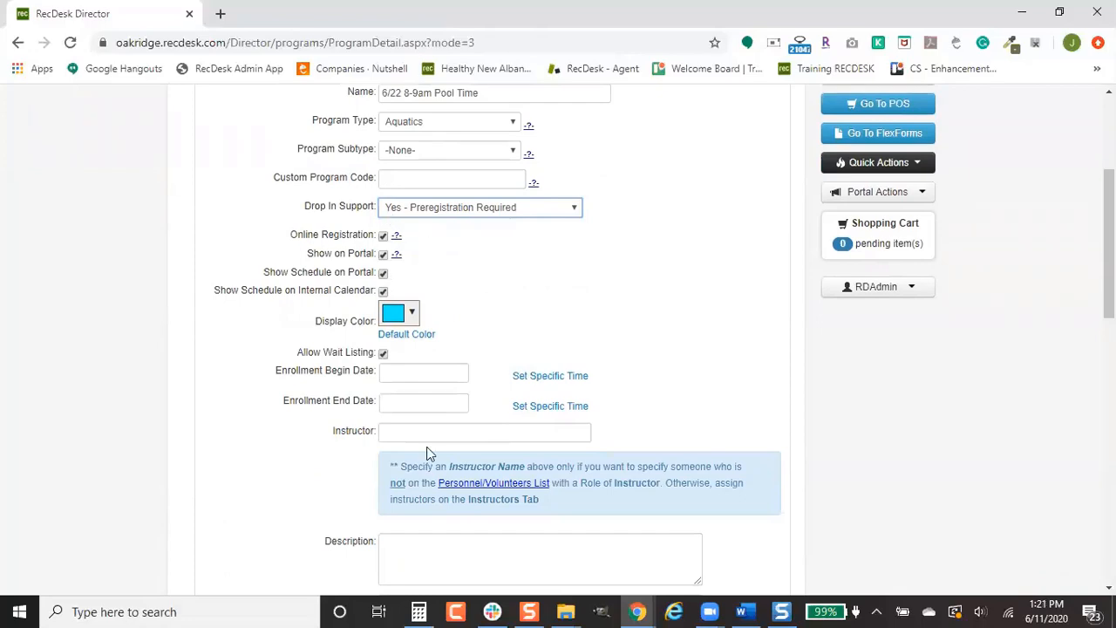
scroll(468, 424, down, 5)
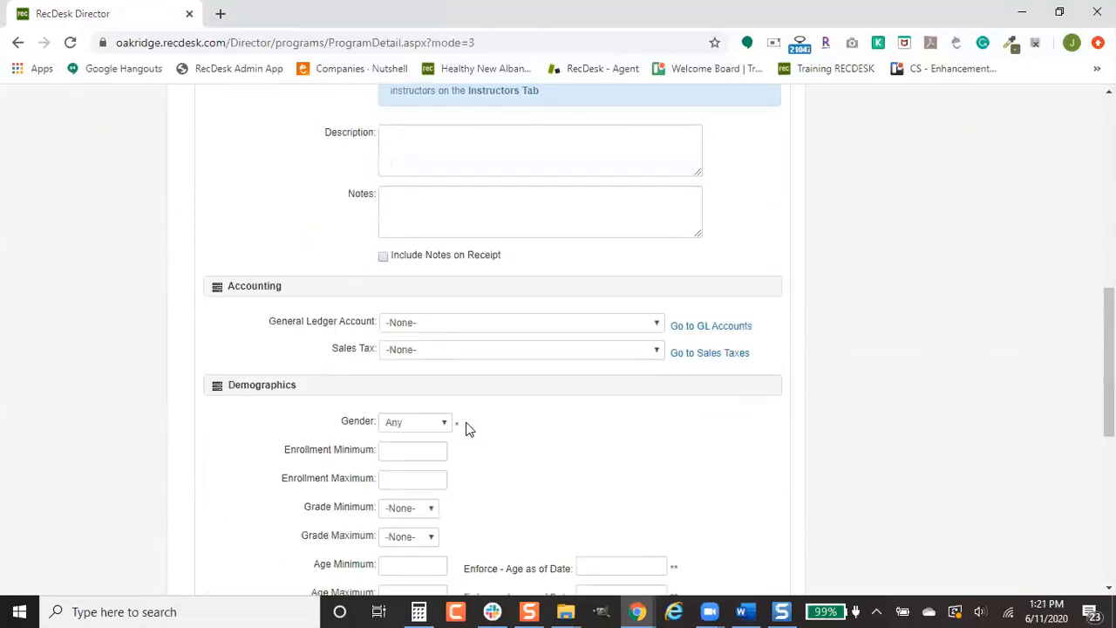
scroll(468, 427, down, 2)
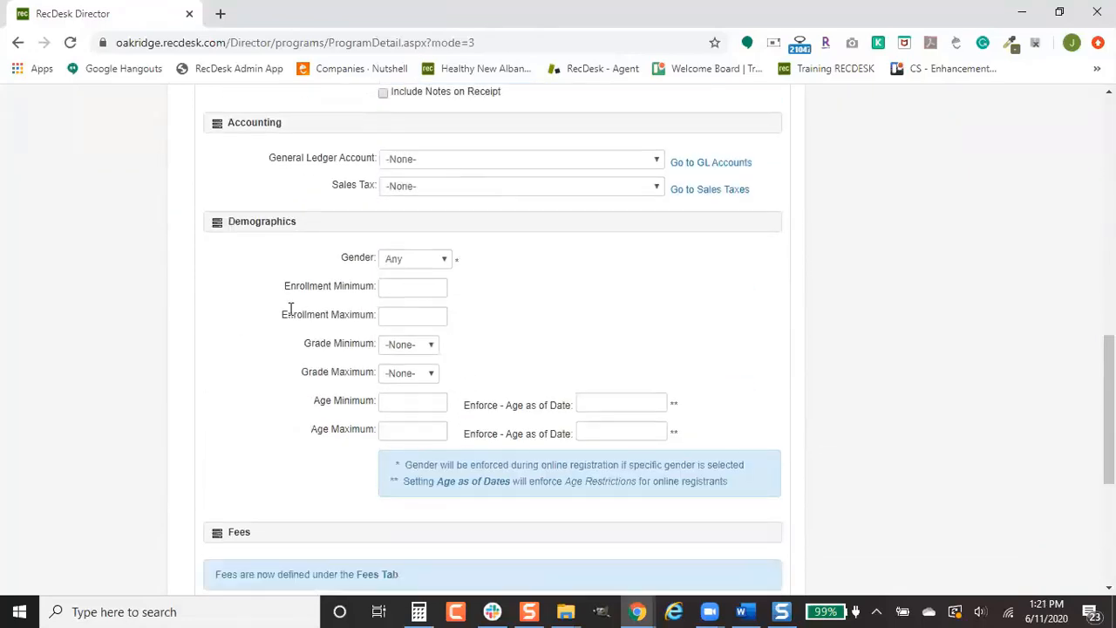
click(417, 317)
text(4)
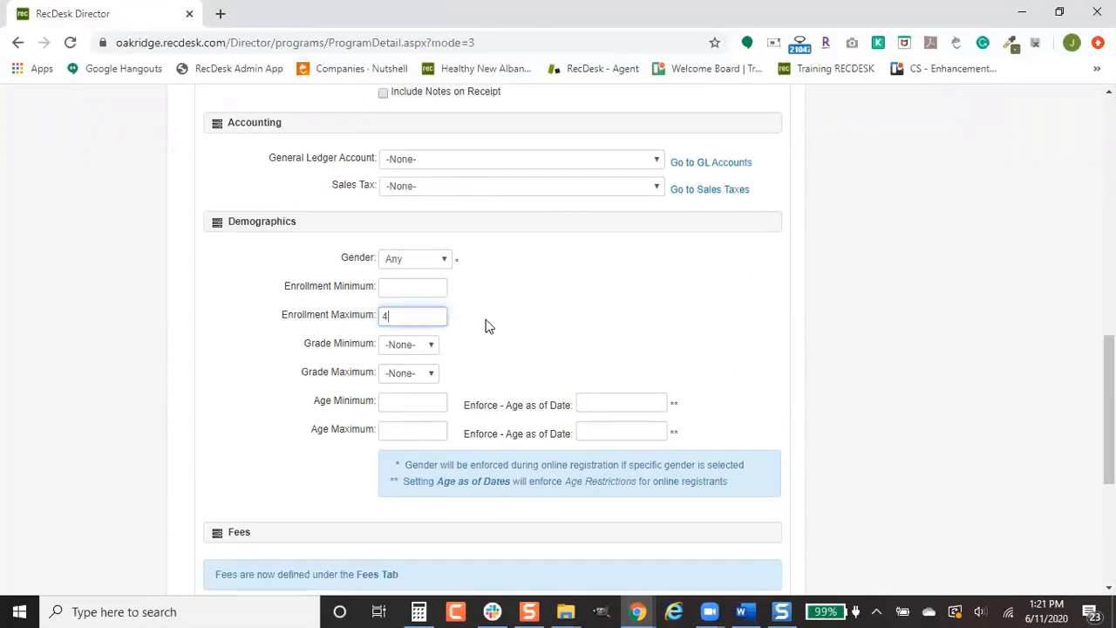
text(0)
click(488, 326)
Step: Add a standard fee of type 1 day to the program with an amount of 5, shown on the portal
click(763, 279)
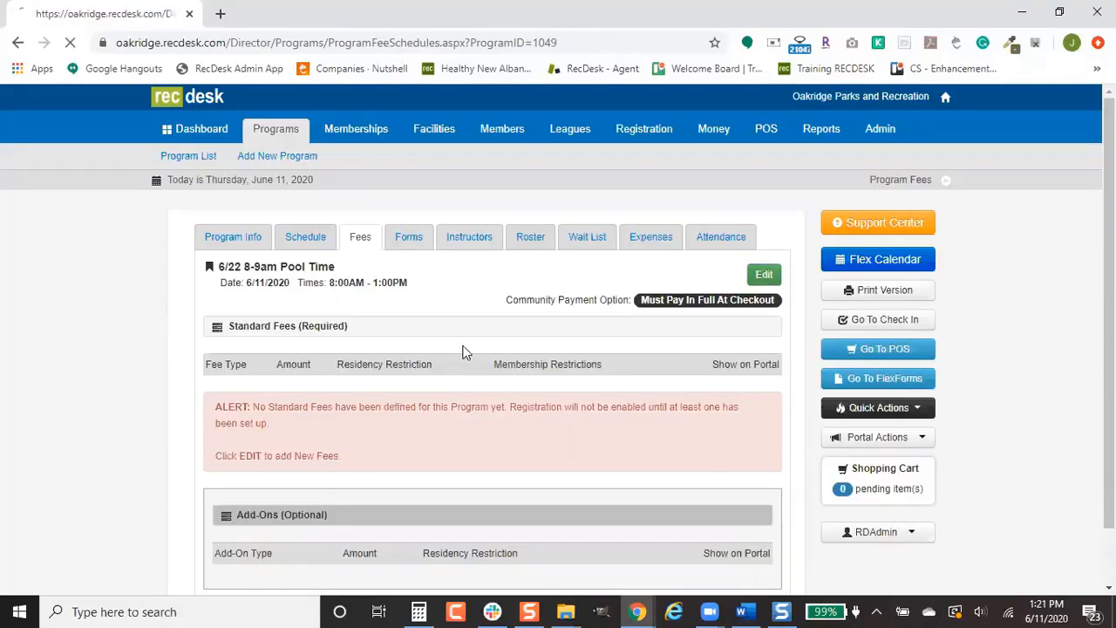
scroll(488, 277, down, 2)
click(507, 222)
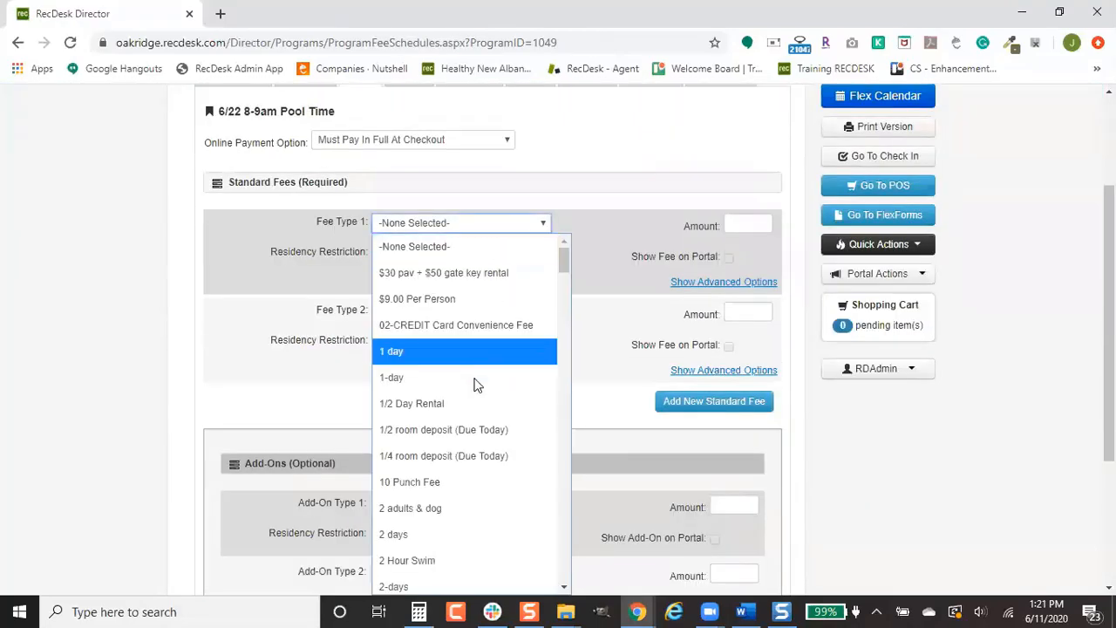
click(479, 351)
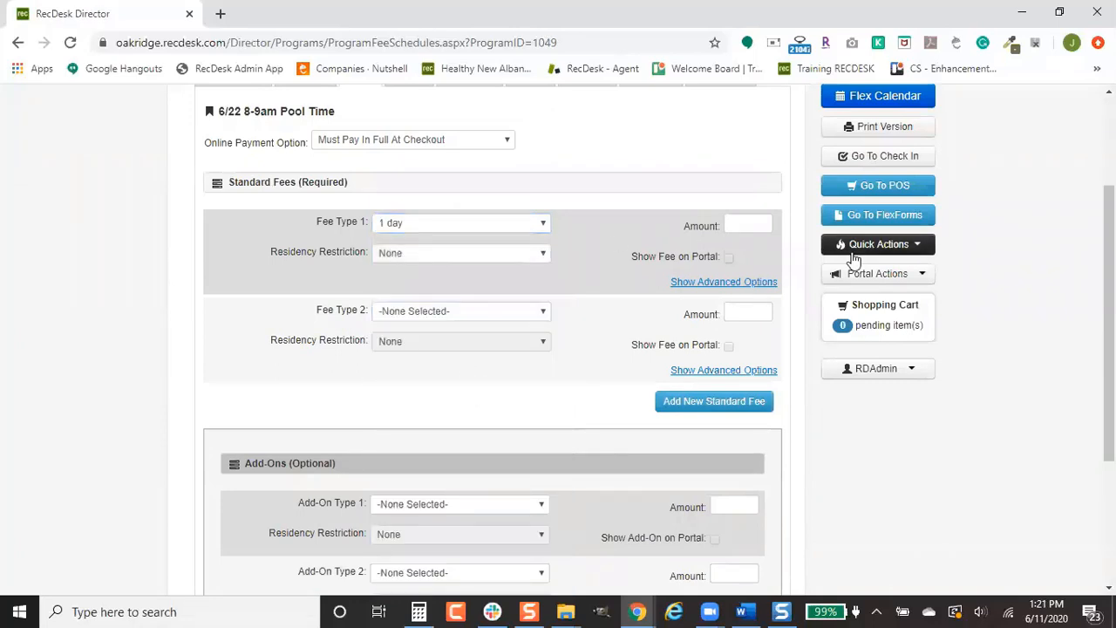
click(771, 220)
text(5)
click(729, 258)
Step: Review the fee's residency restriction choices and advanced options, keep the restriction at None, and save the program fees
click(525, 254)
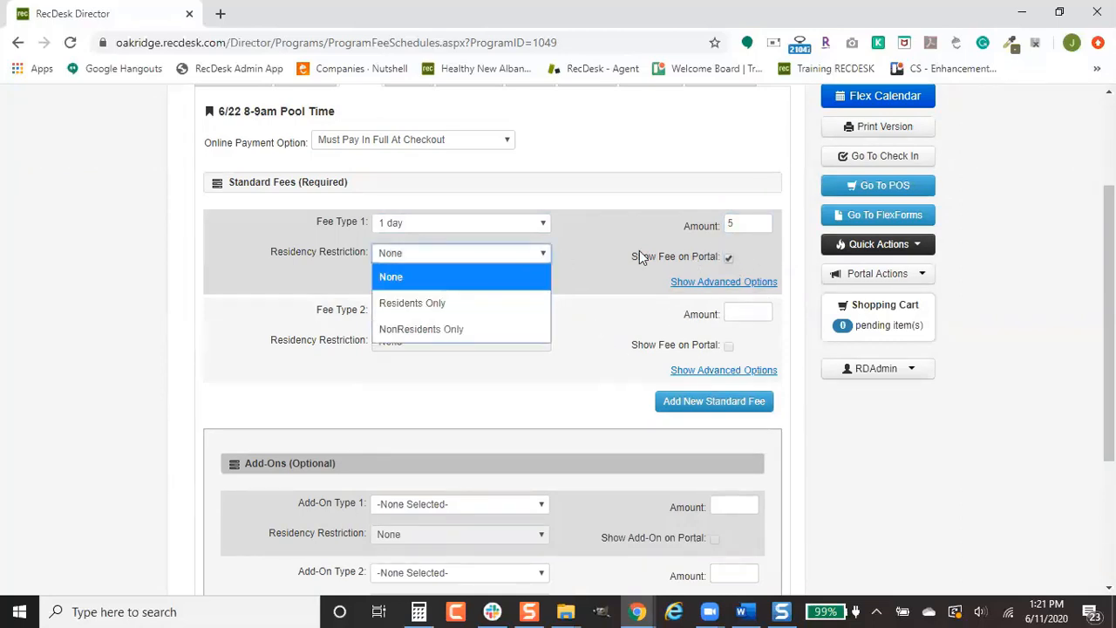
click(683, 262)
click(717, 283)
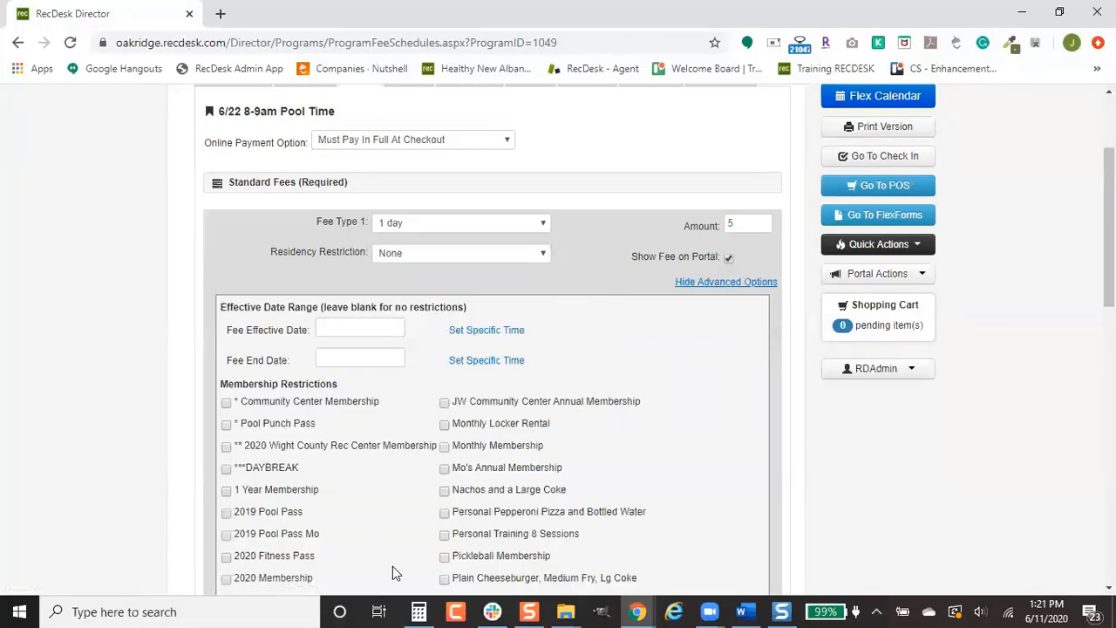
click(747, 283)
scroll(727, 478, down, 3)
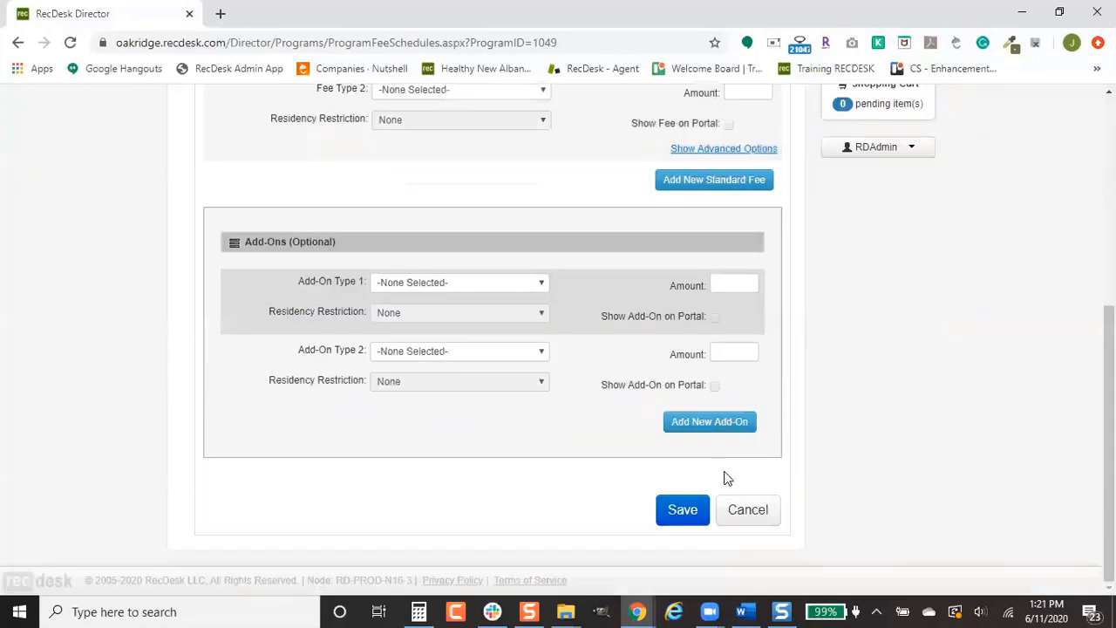
click(692, 511)
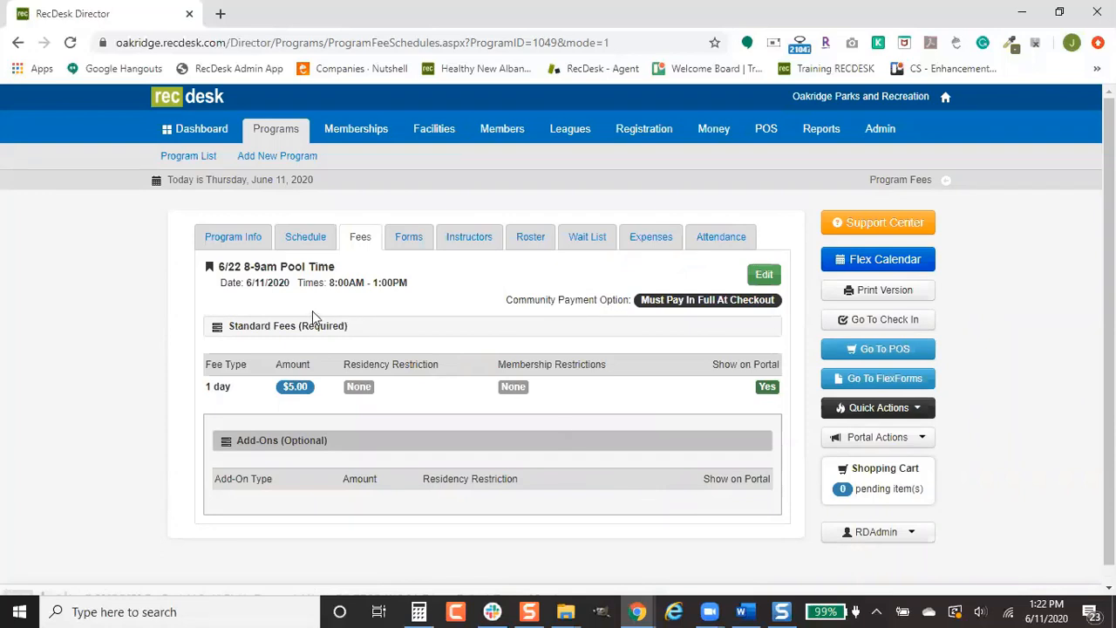
Step: Create a new program exactly like the 6/22 8-9am Pool Time program
click(223, 245)
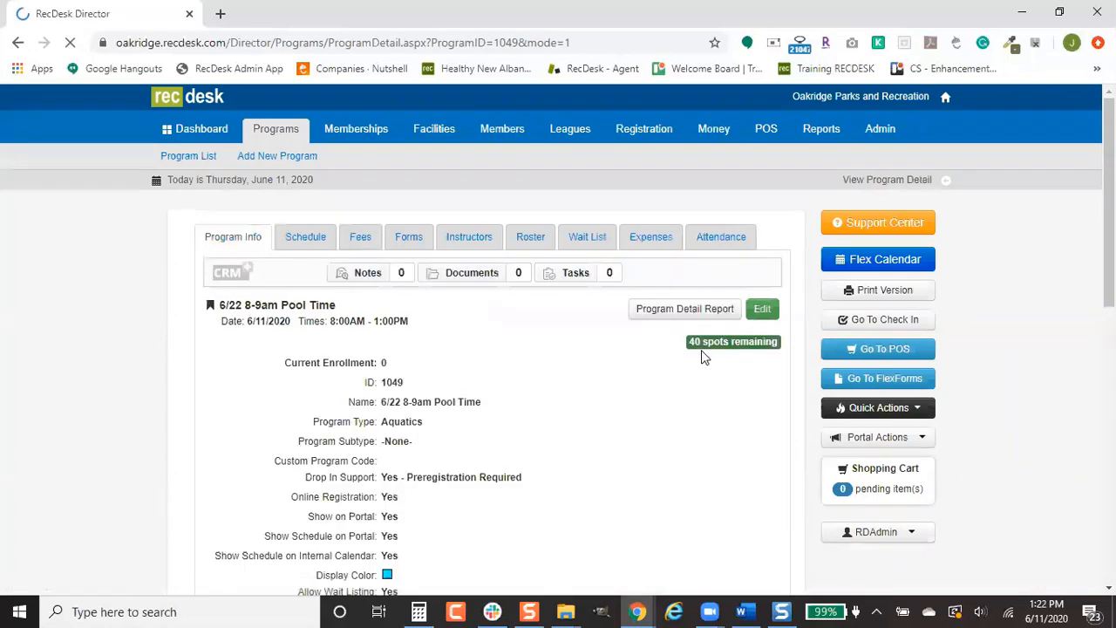
click(761, 314)
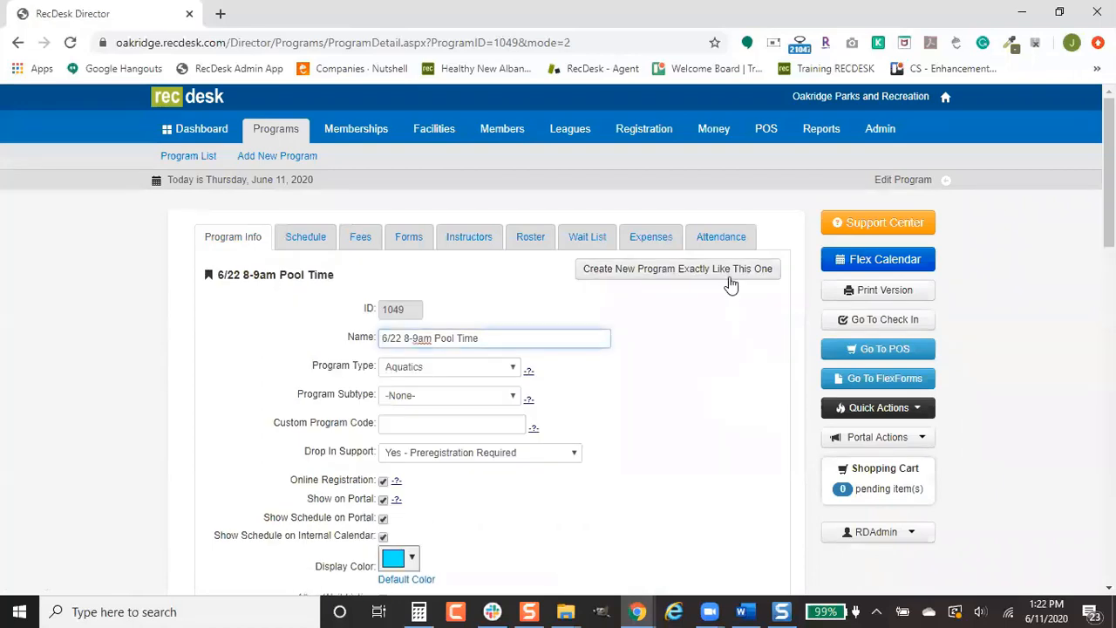
click(730, 285)
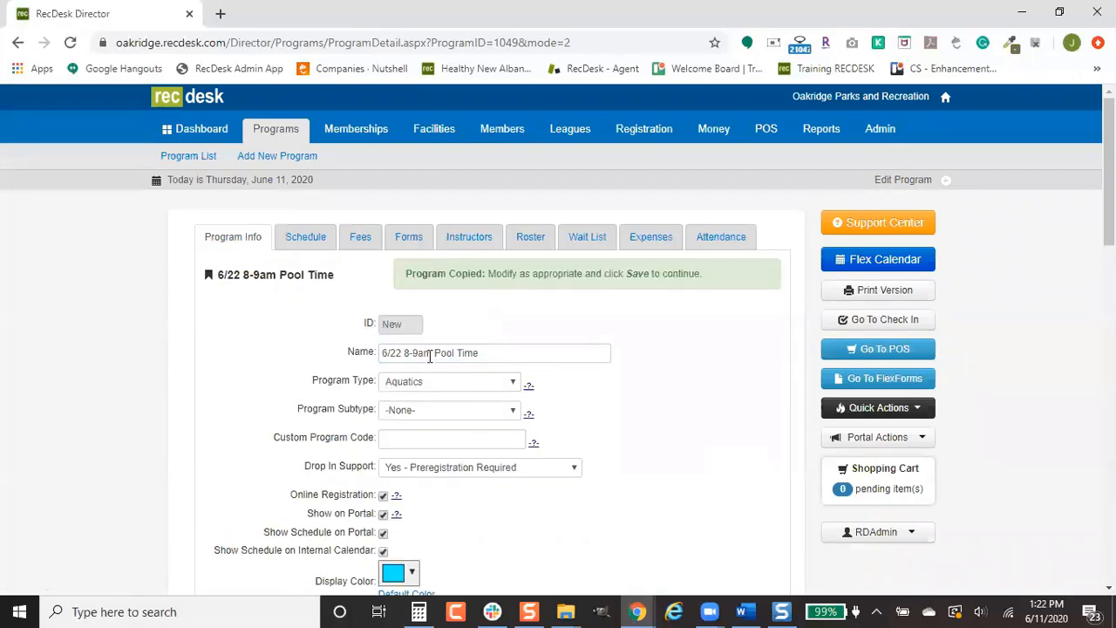
Step: Rename the copied program "6/22 11-12pm Pool Time" and save it
drag(419, 353, 404, 354)
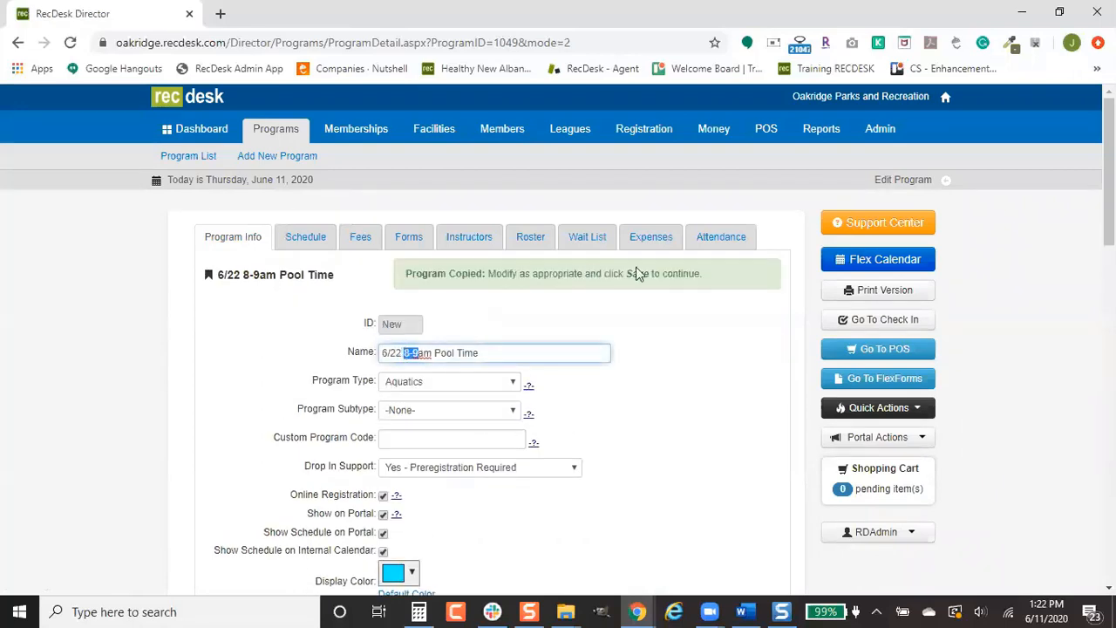
text(11-12)
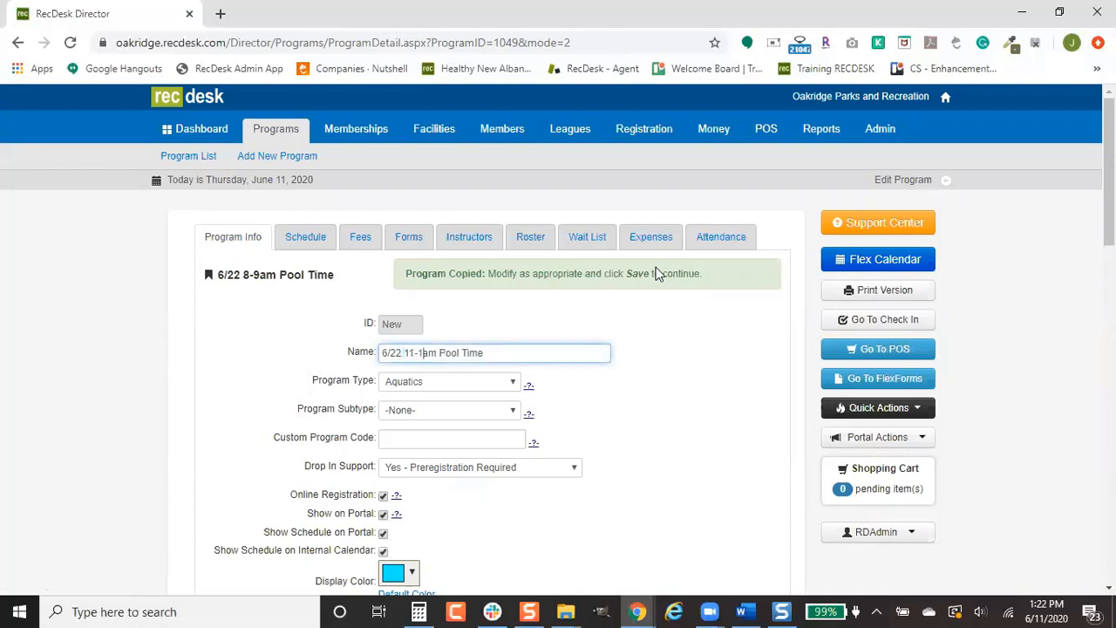
key(Delete)
text(p)
scroll(637, 487, down, 15)
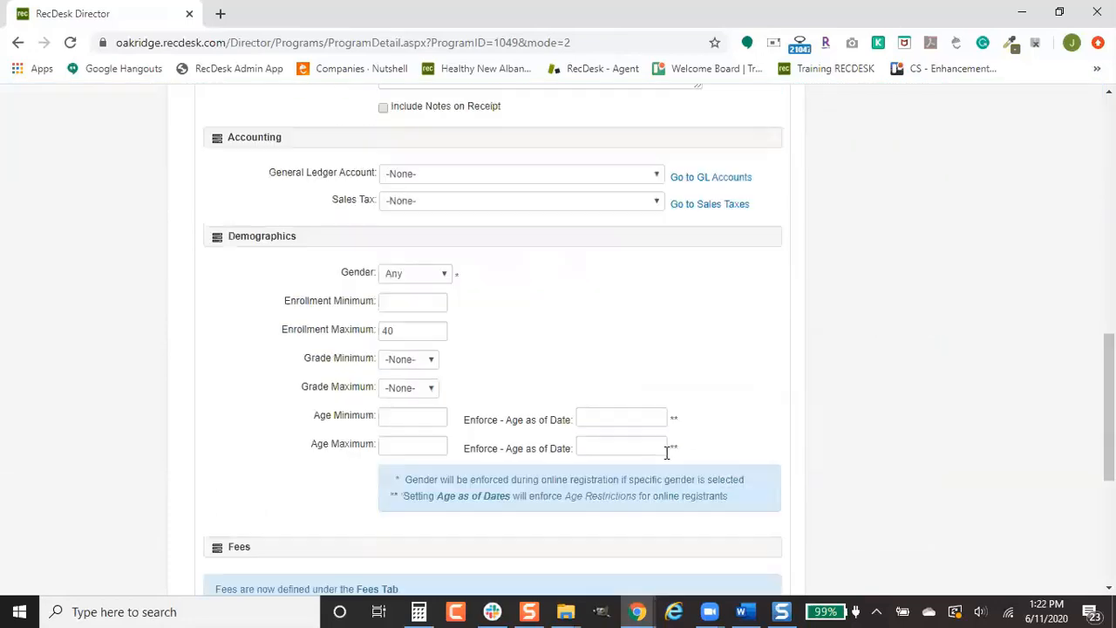
click(754, 514)
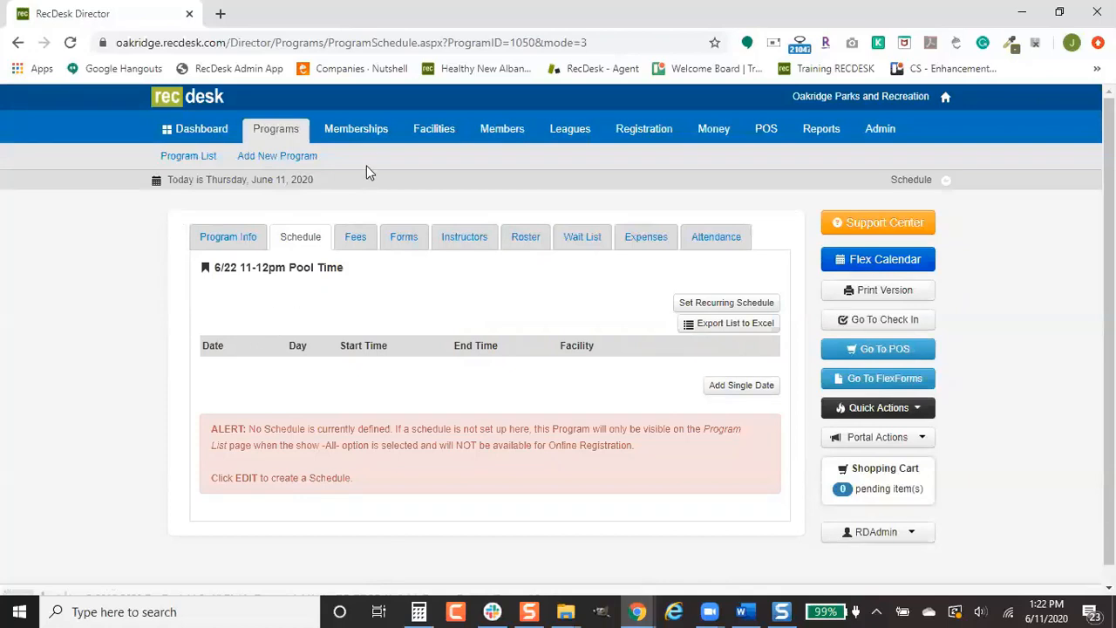
Step: Open the Pool Punch Pass membership for editing and examine its fee types, persons included and punches allowed
click(383, 131)
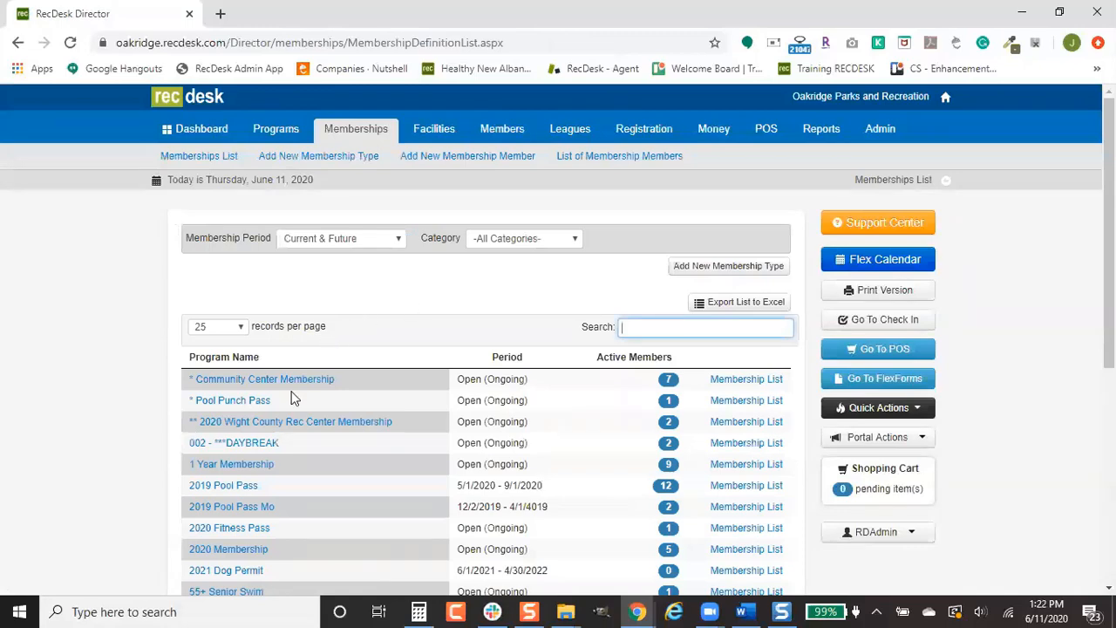
click(257, 401)
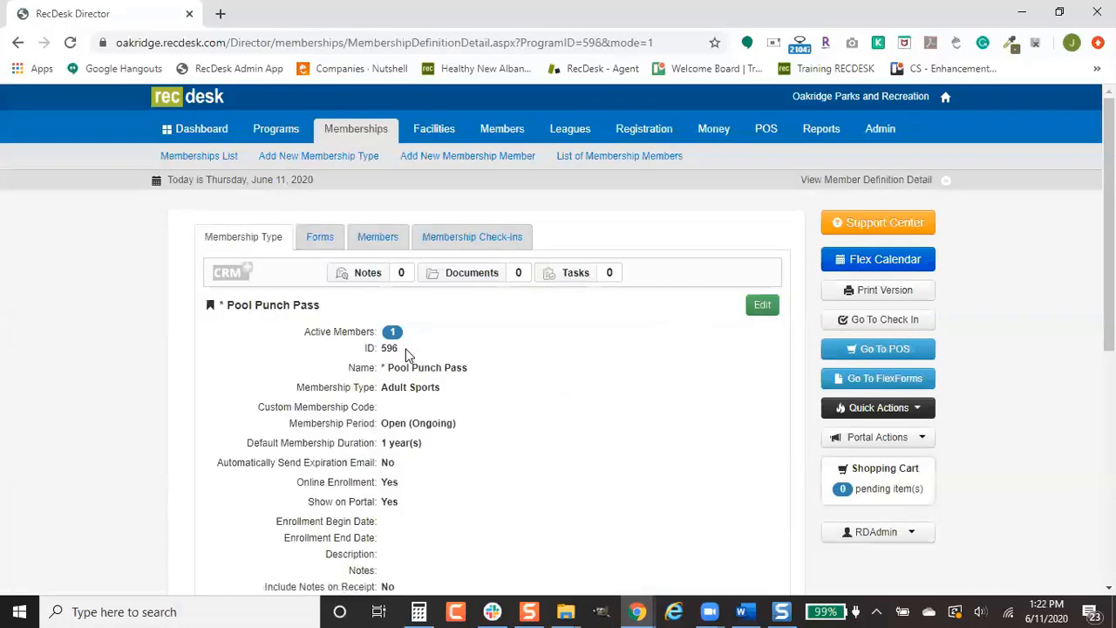
click(753, 314)
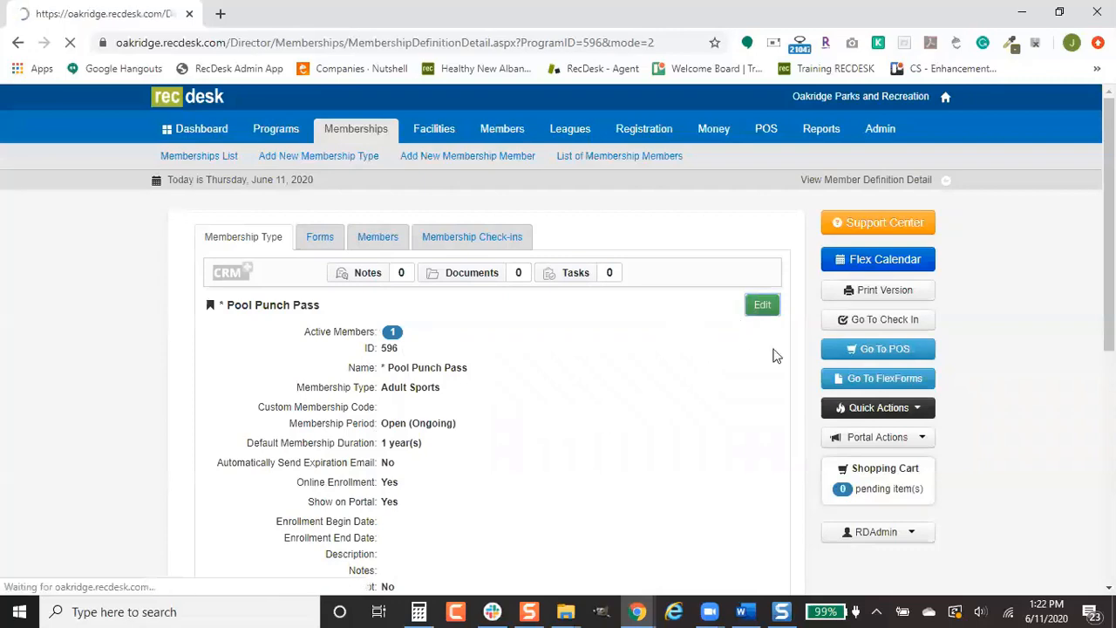
scroll(496, 282, down, 2)
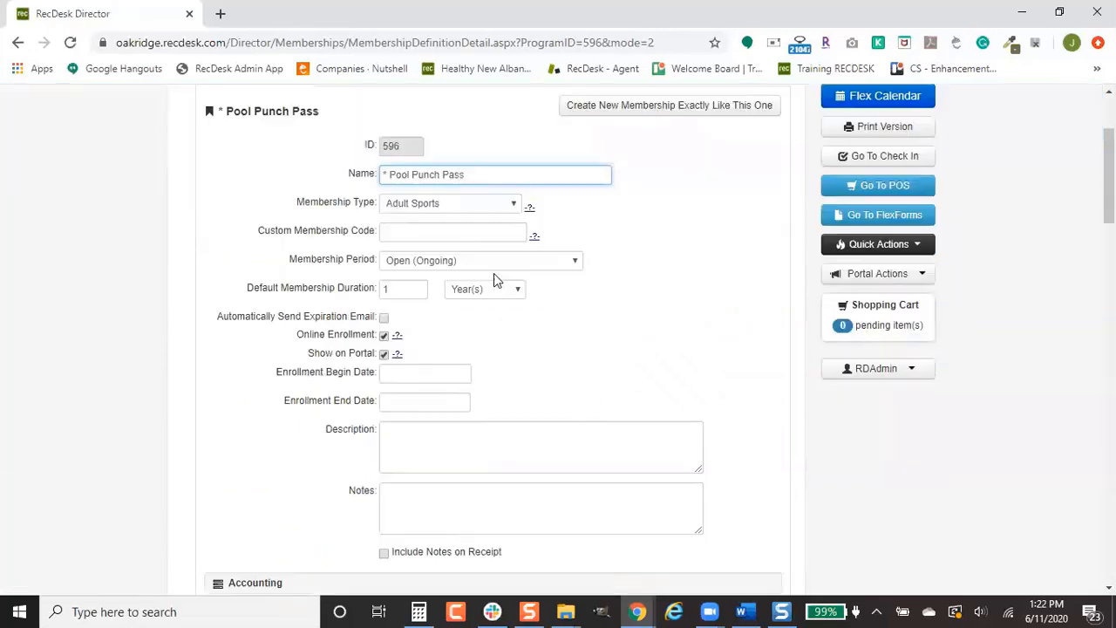
scroll(572, 349, down, 3)
scroll(572, 350, down, 5)
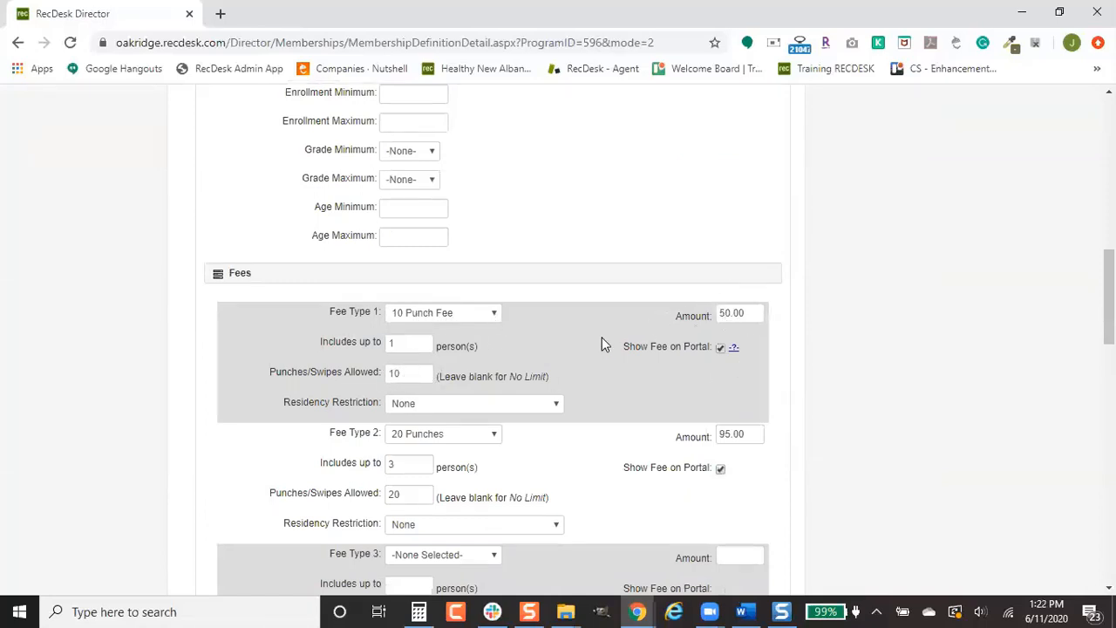
scroll(518, 451, down, 1)
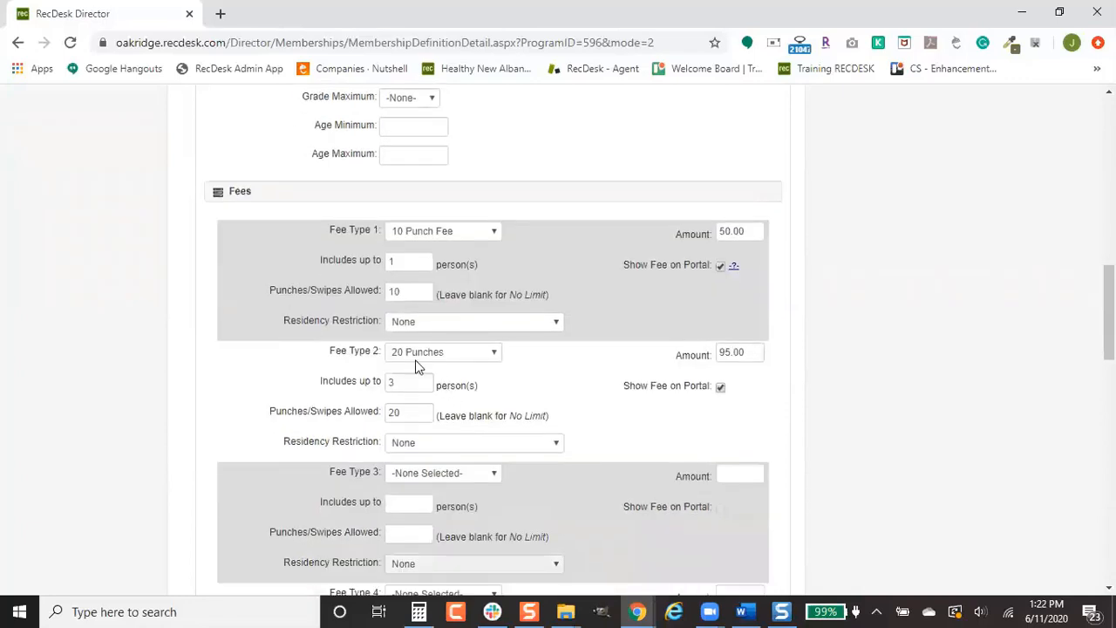
double_click(396, 259)
scroll(462, 471, down, 3)
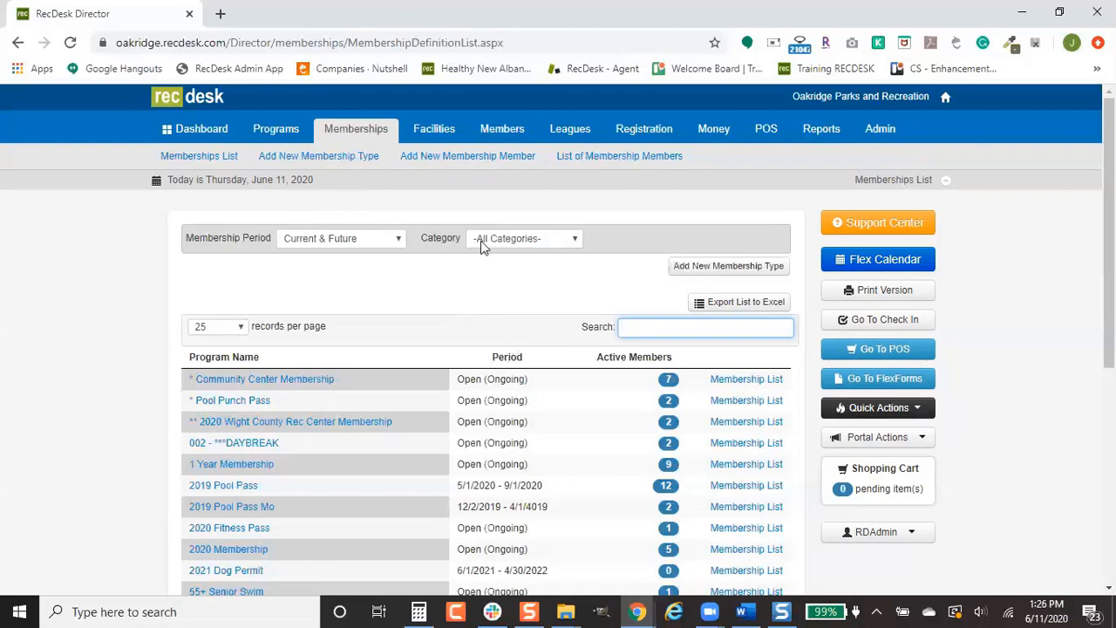
Step: Open the check-in page for Pool 1 with Enable Program/Event Selection and the program period Today
click(883, 319)
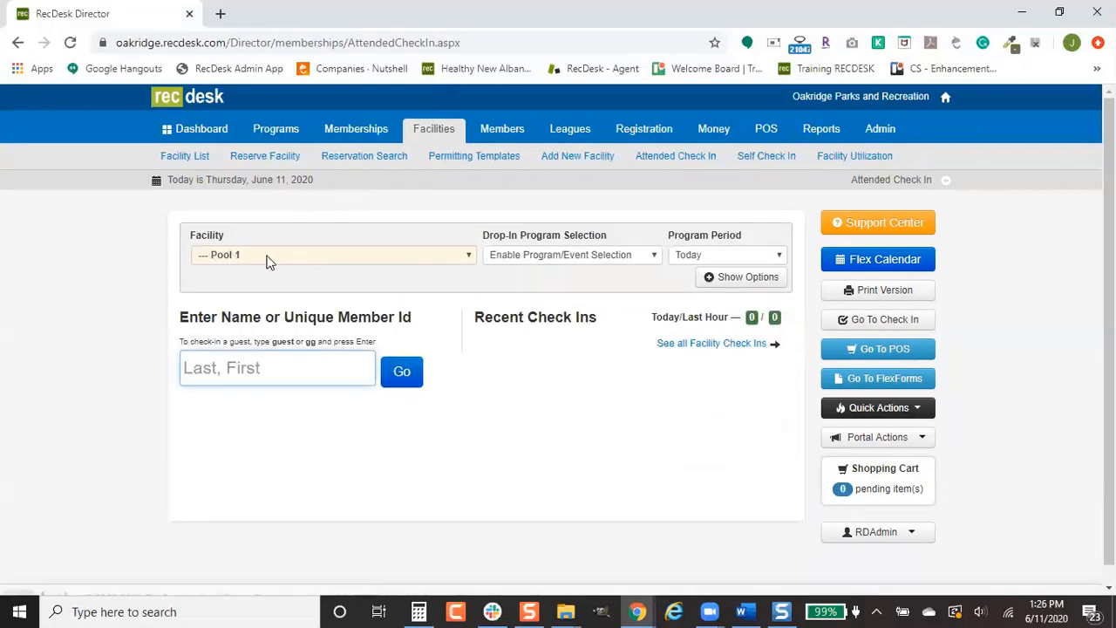
click(375, 256)
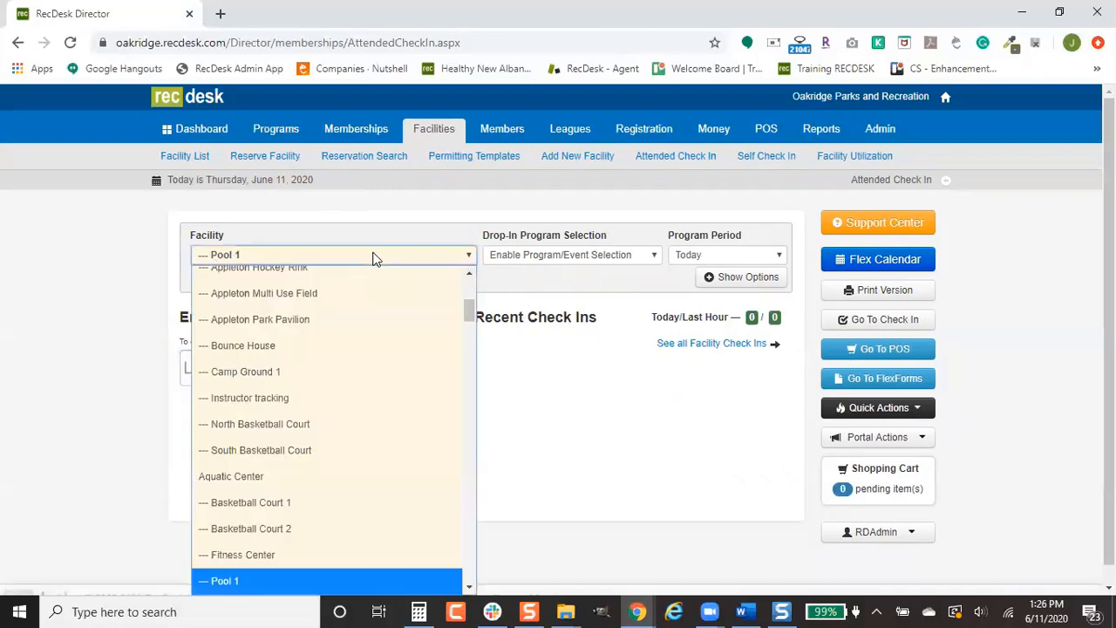
click(375, 257)
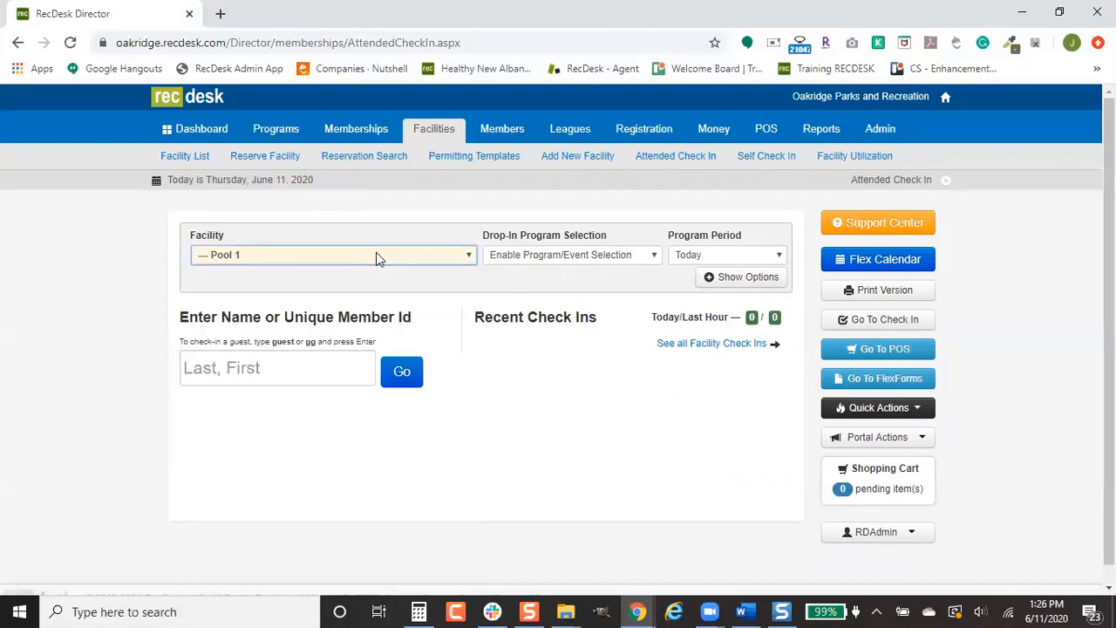
click(595, 260)
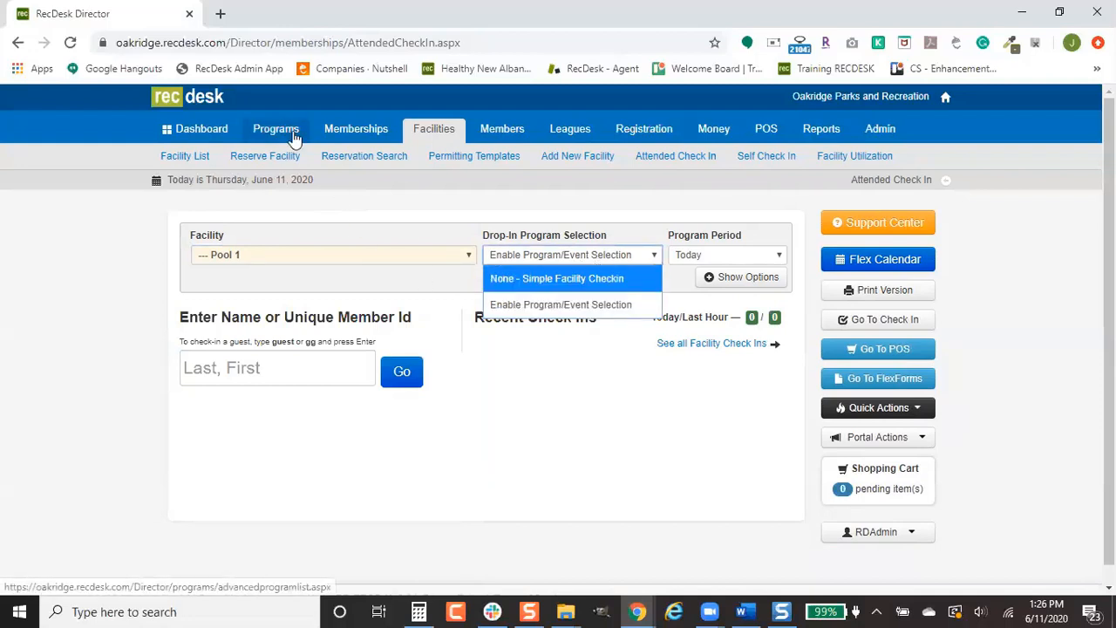
click(584, 306)
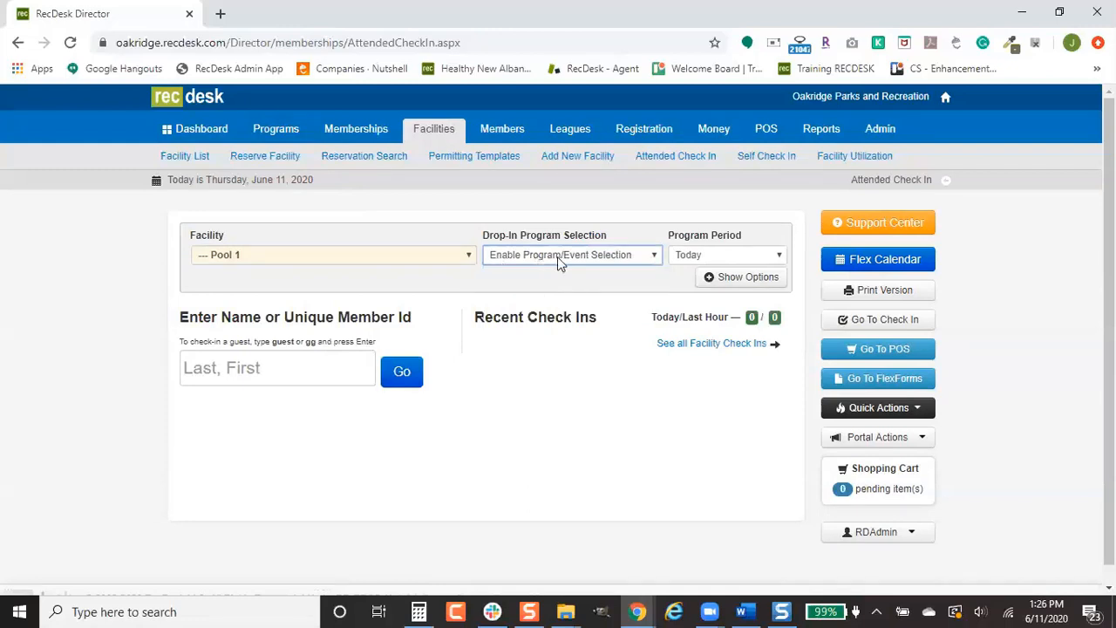
click(761, 262)
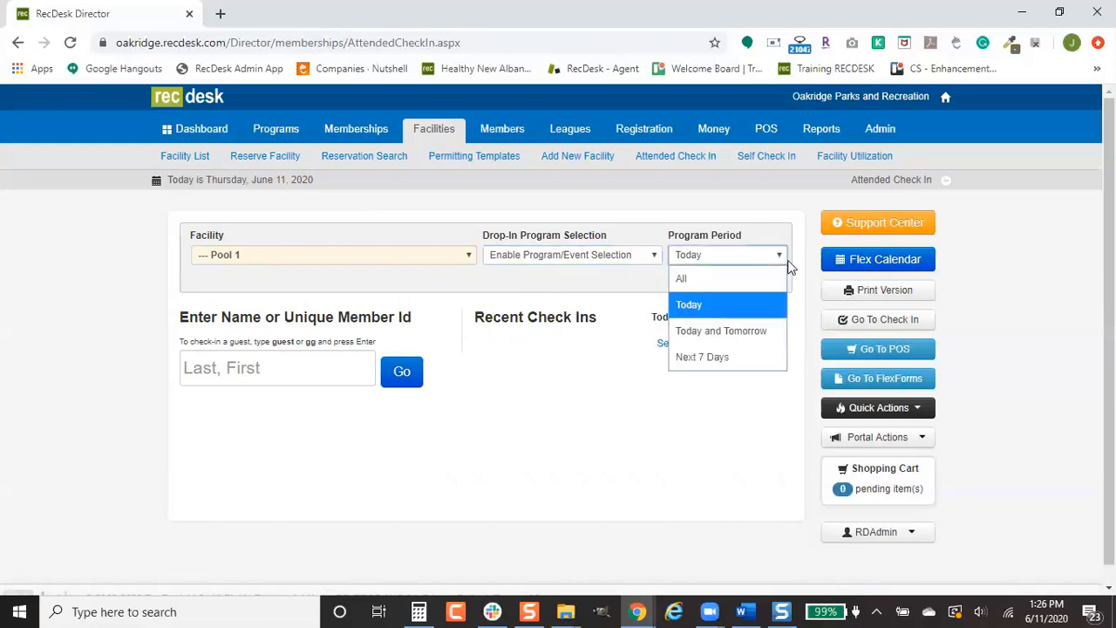
click(342, 356)
Step: Look up the member by last name and start their check-in
click(352, 355)
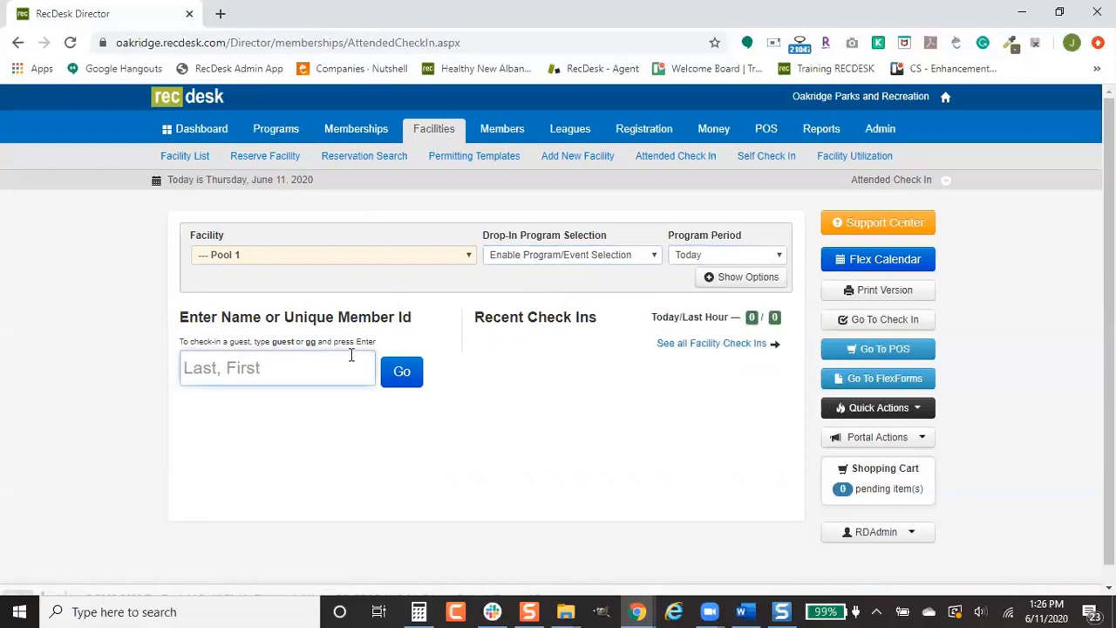
text(lanz)
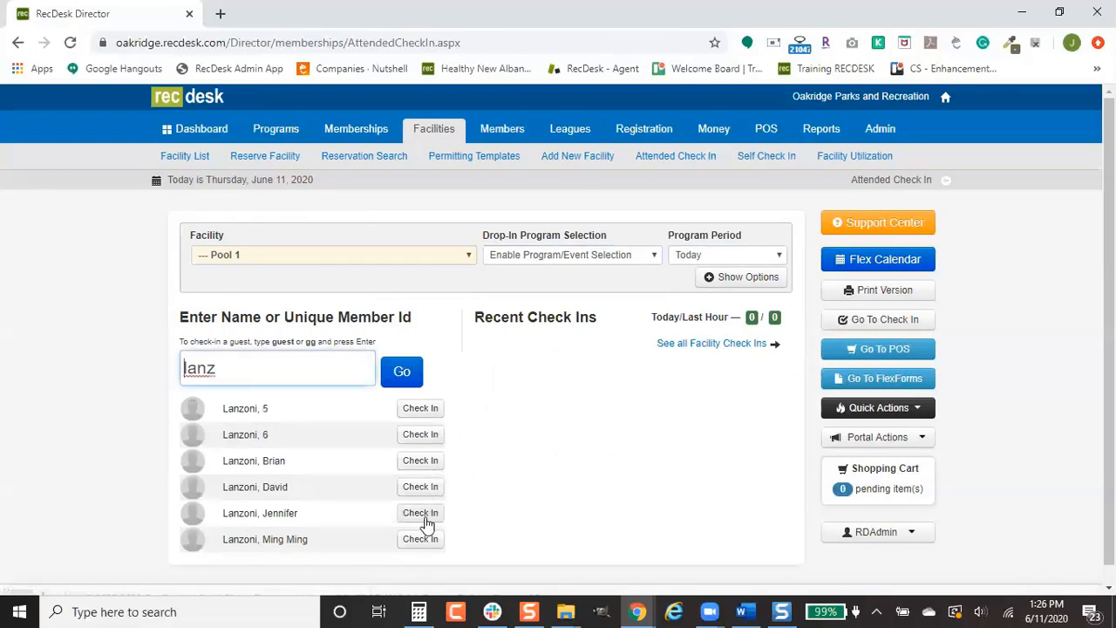
click(424, 514)
Step: Examine the member's Pool Punch Pass and the check-in availability of the 6/22 8-9am Pool Time program
scroll(625, 489, down, 2)
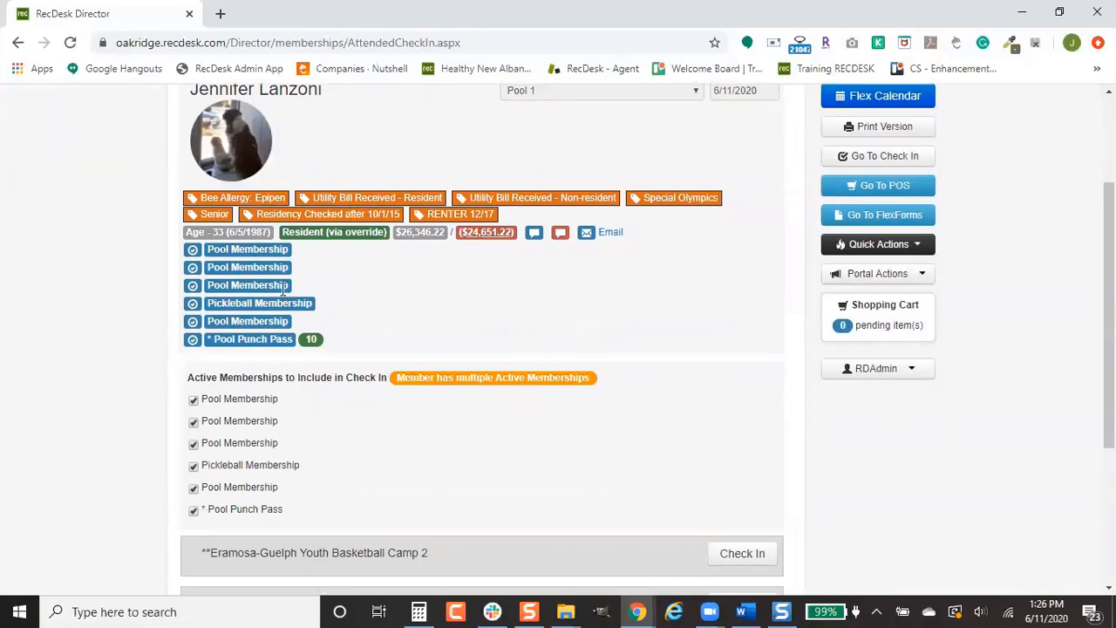
drag(222, 351, 366, 351)
click(365, 343)
scroll(410, 466, down, 2)
scroll(507, 440, down, 1)
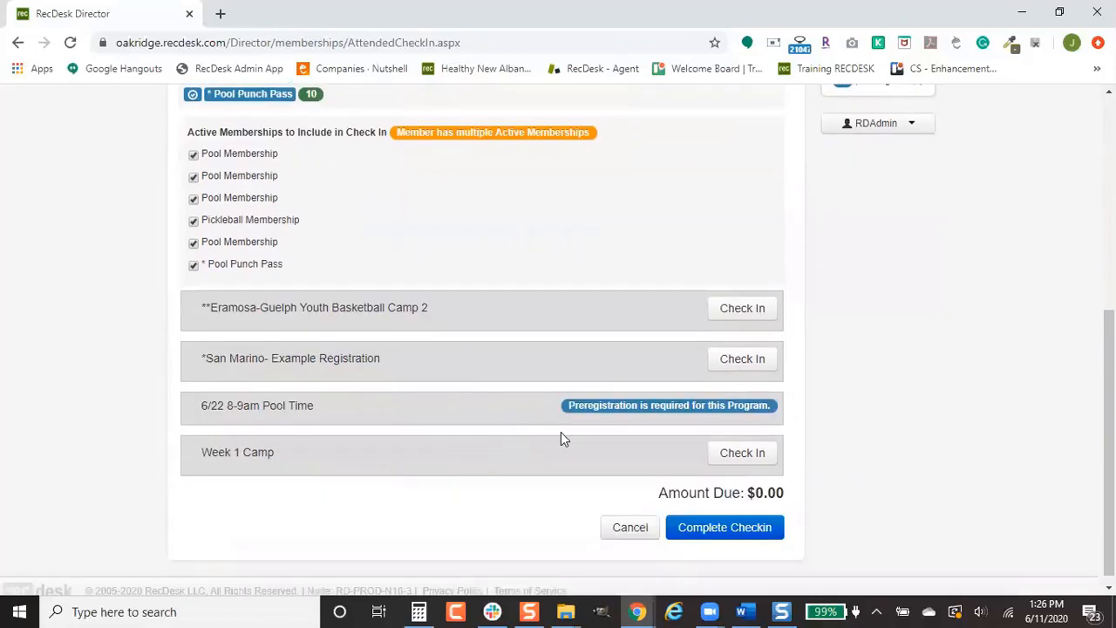
drag(567, 404, 768, 405)
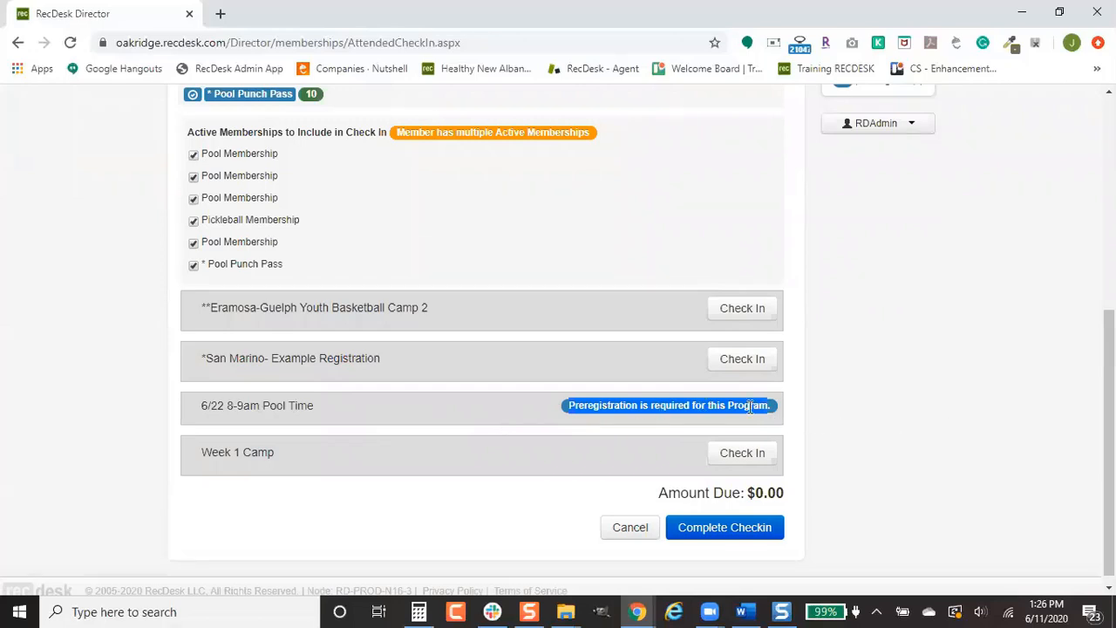
Step: Check the member in to Week 1 Camp with no fee, complete the check-in, and review the remaining punches
click(740, 453)
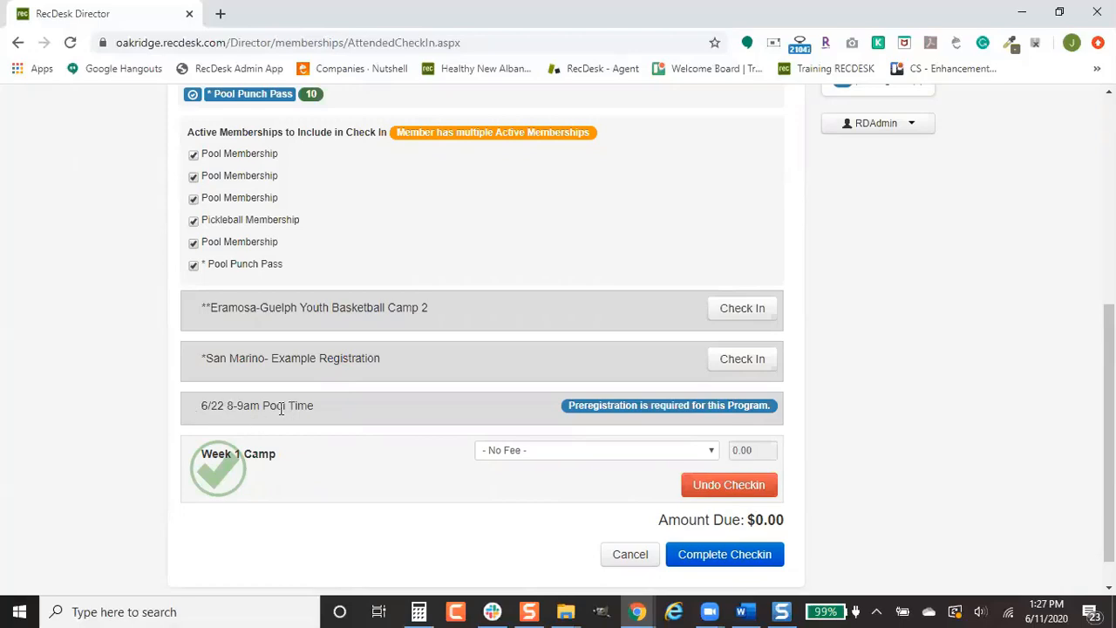
scroll(986, 407, down, 1)
click(724, 516)
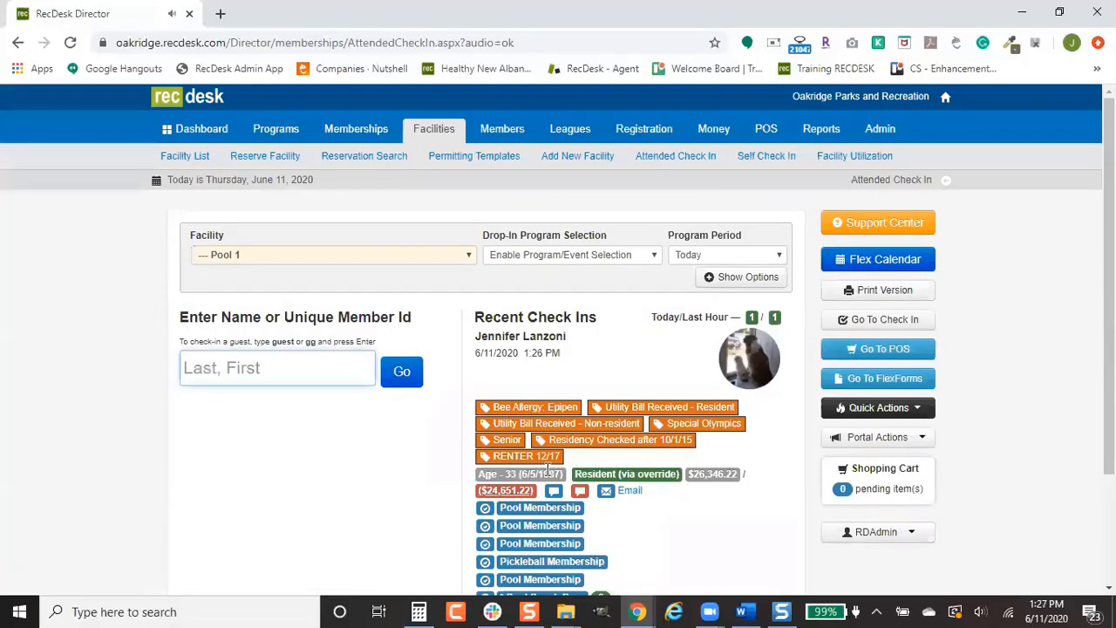
scroll(547, 469, down, 3)
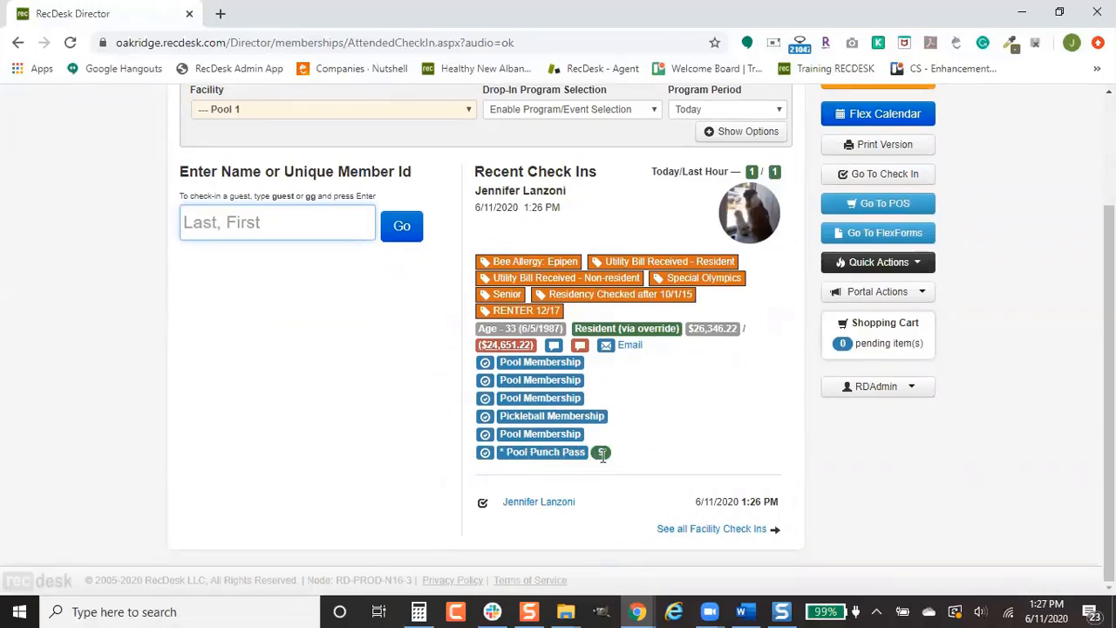
Step: Open the point-of-sale terminal for the Isle of Wight County Rec Center location using the Main Register
scroll(597, 465, up, 3)
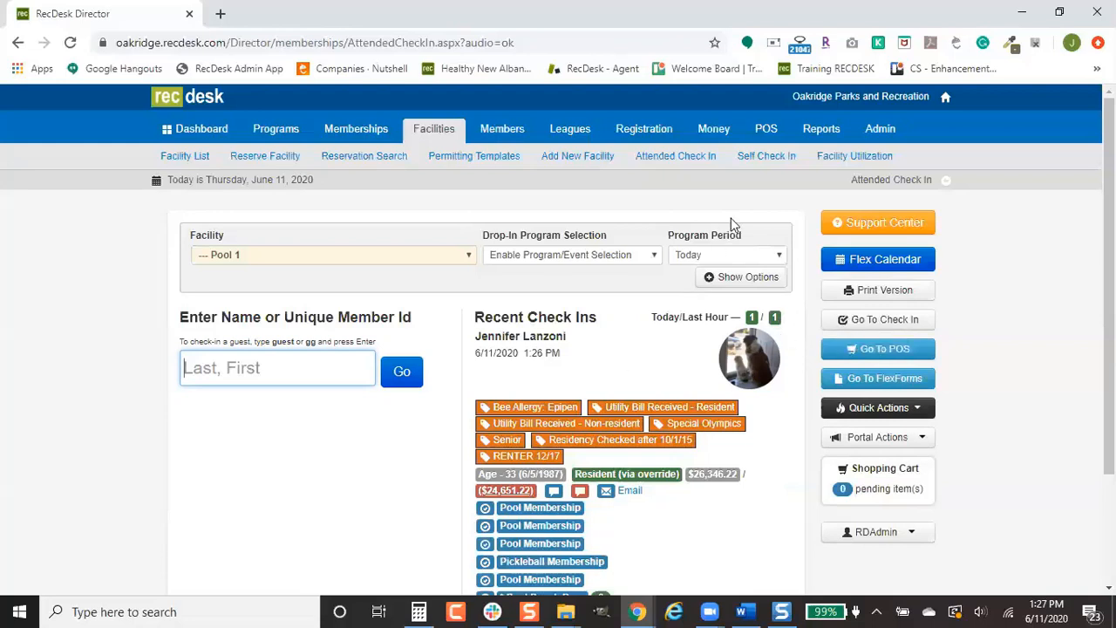
click(765, 133)
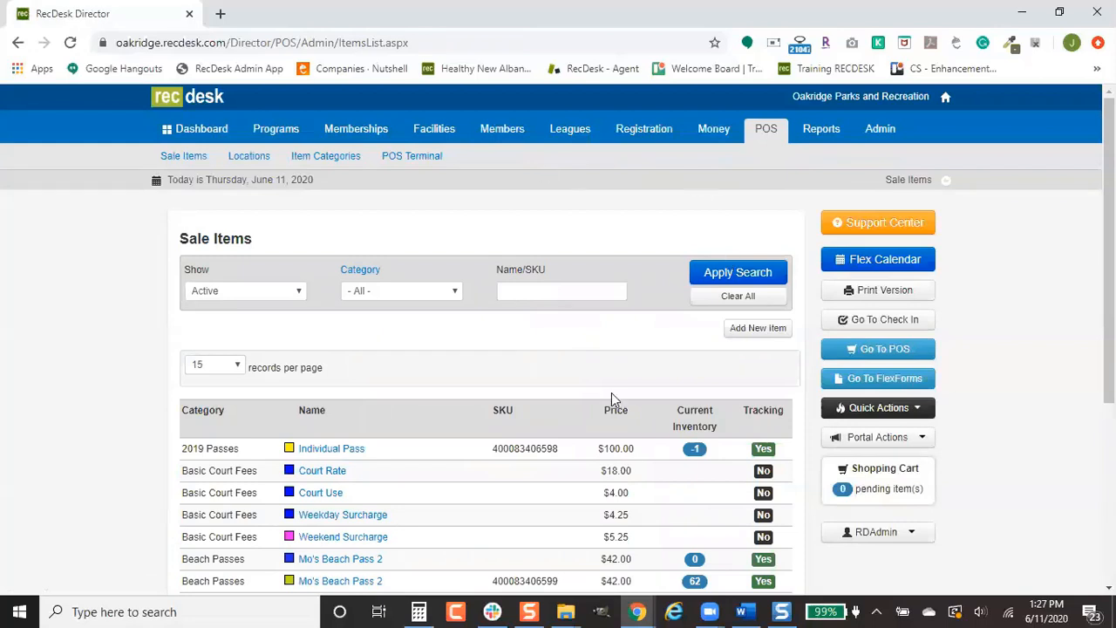
click(879, 348)
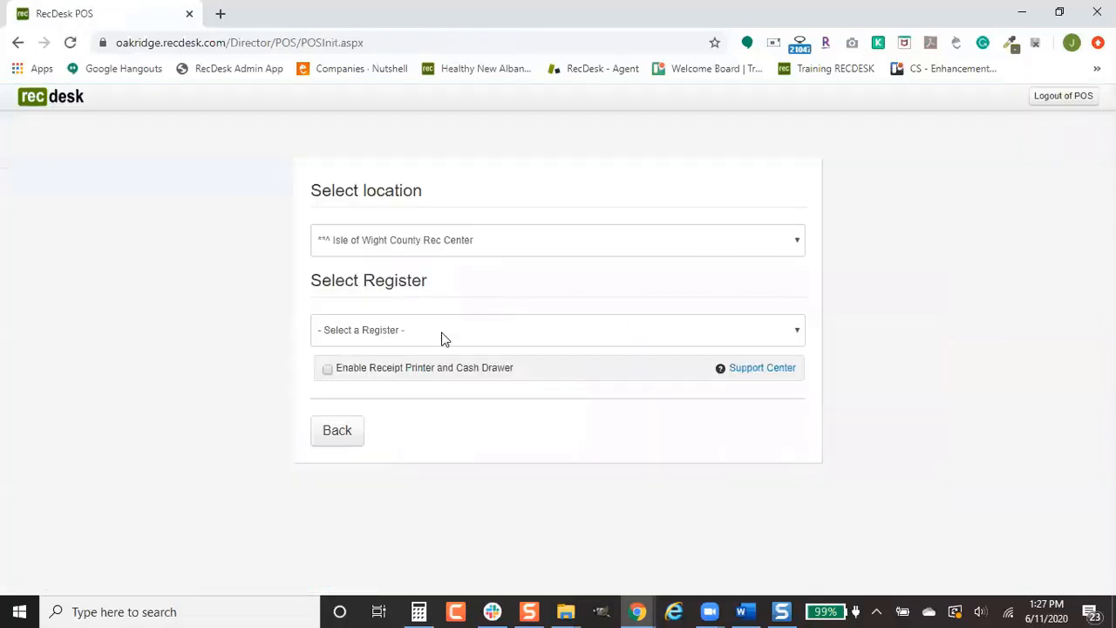
click(443, 340)
click(408, 389)
scroll(642, 486, down, 1)
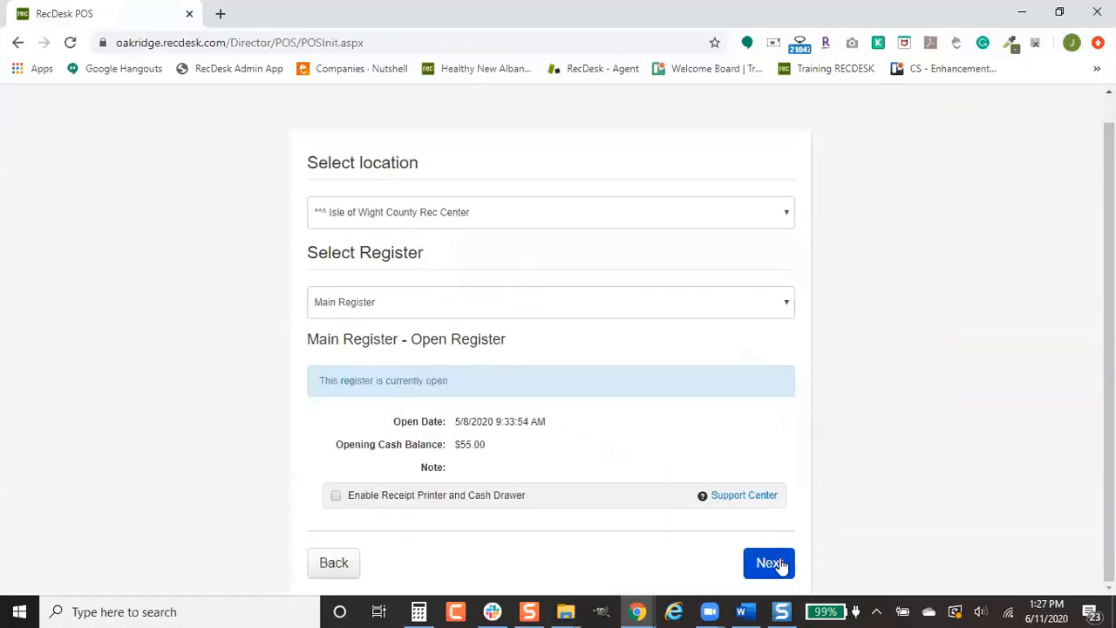
click(775, 565)
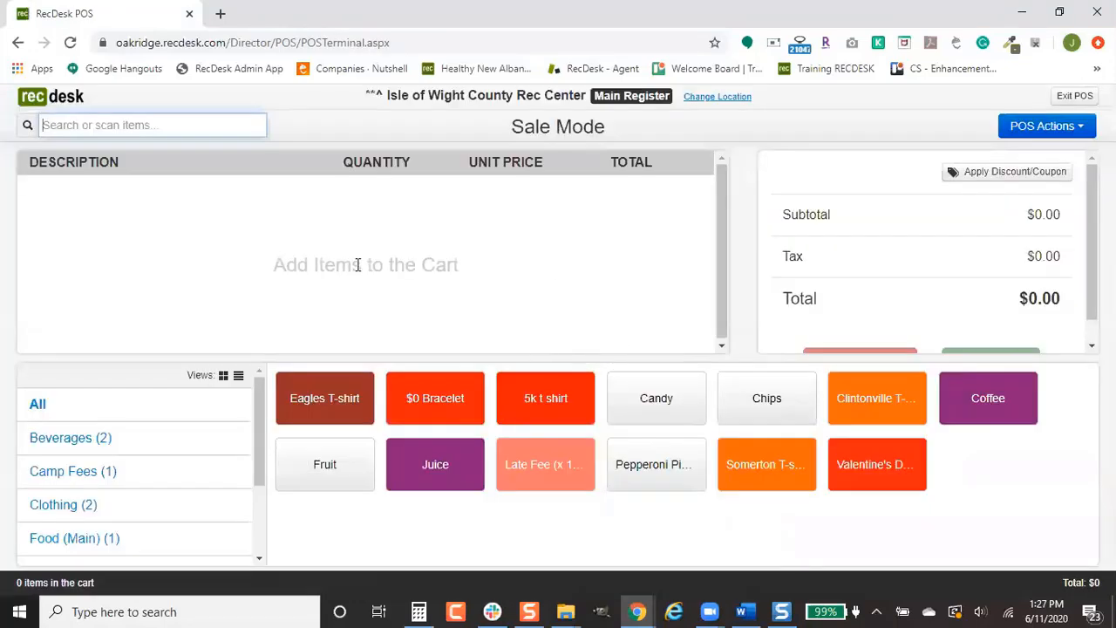
Step: Add Eagles T-shirts to the sale cart and proceed to payment processing
click(334, 405)
click(334, 401)
click(336, 399)
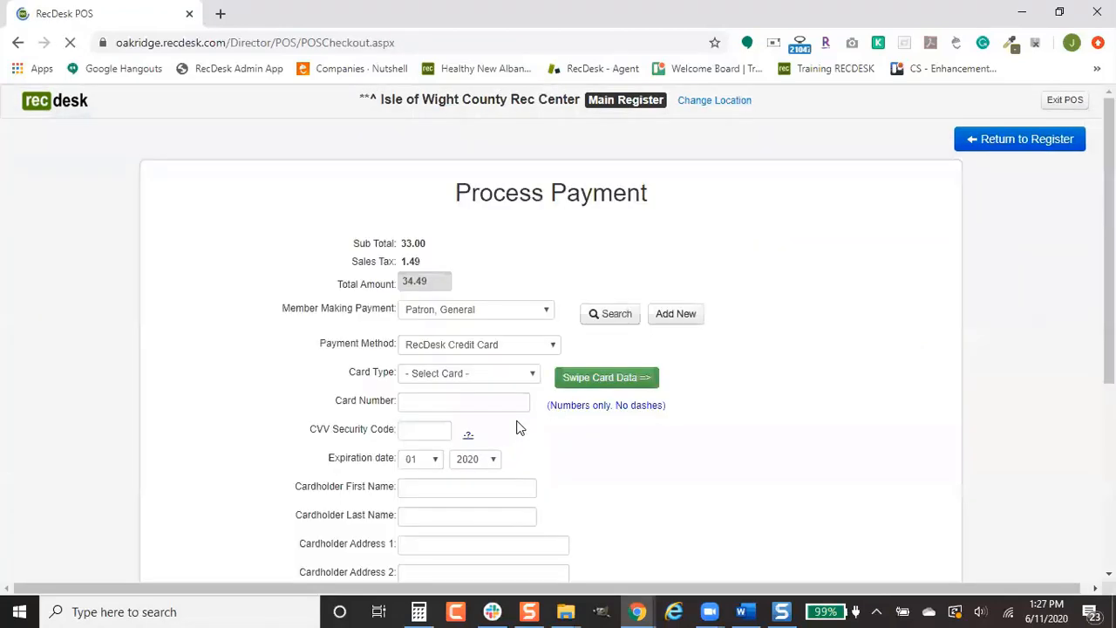
Step: Look up the paying member by last name and assign them as the member making payment
scroll(520, 427, down, 1)
scroll(520, 431, up, 1)
click(483, 311)
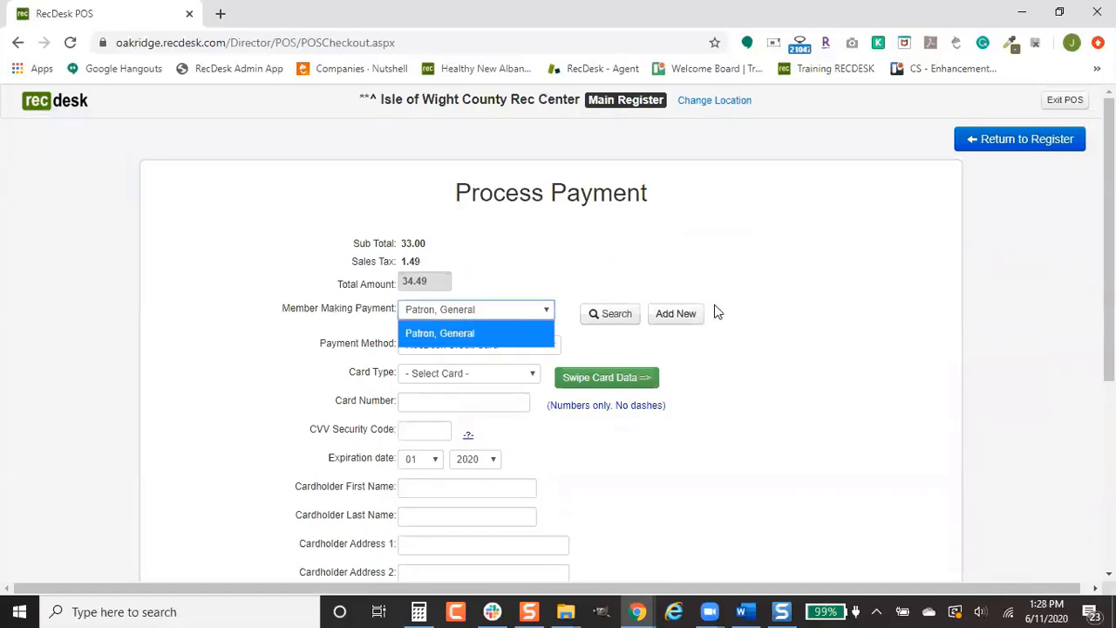
click(701, 276)
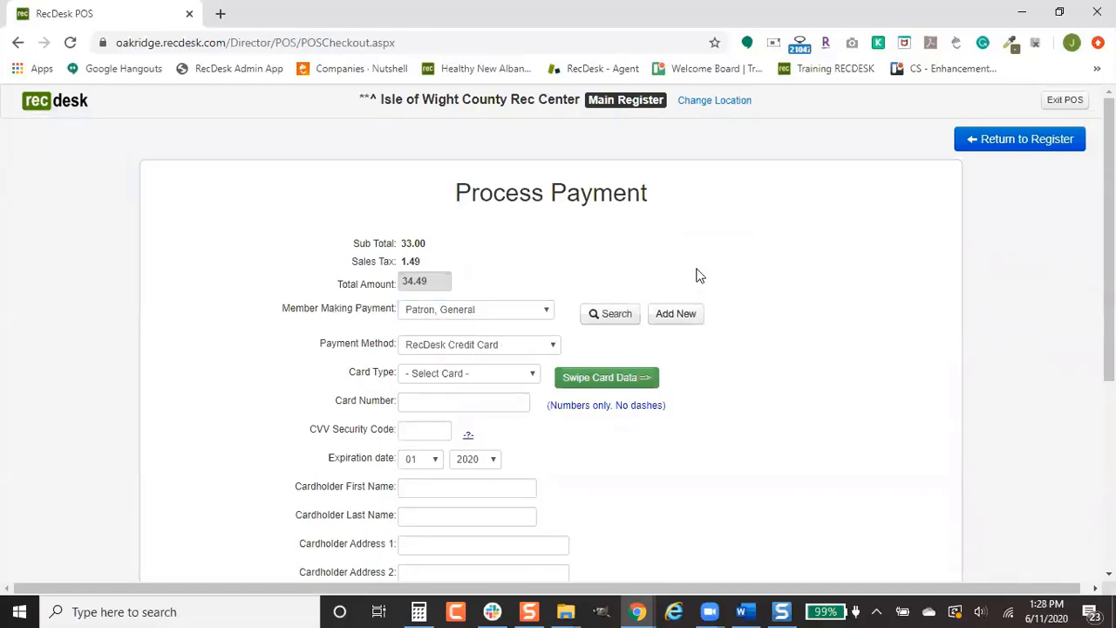
click(613, 316)
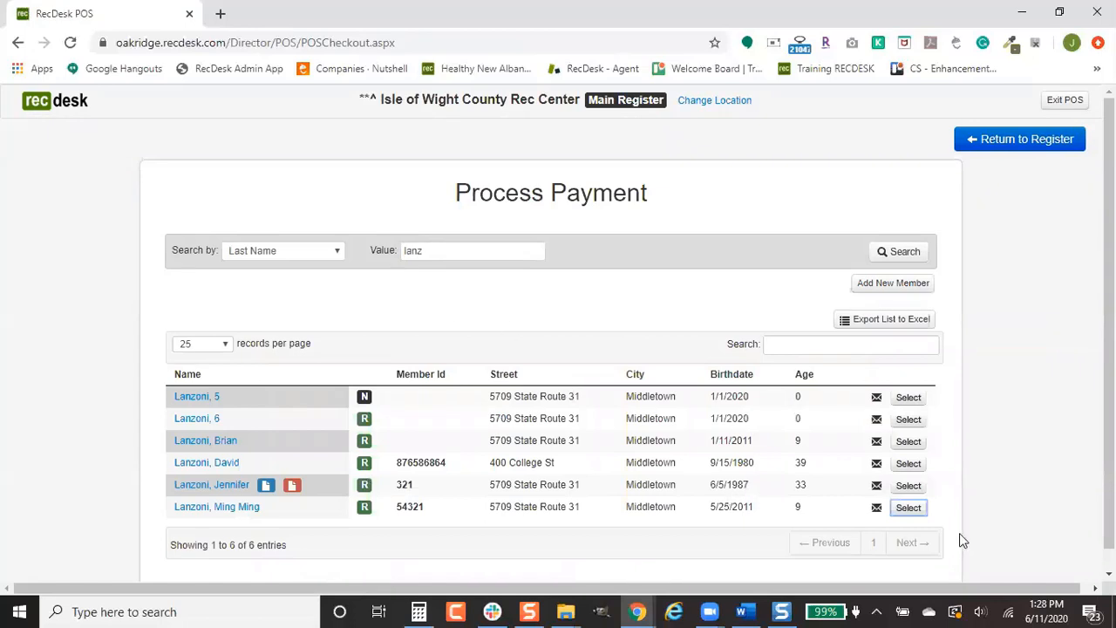
click(903, 488)
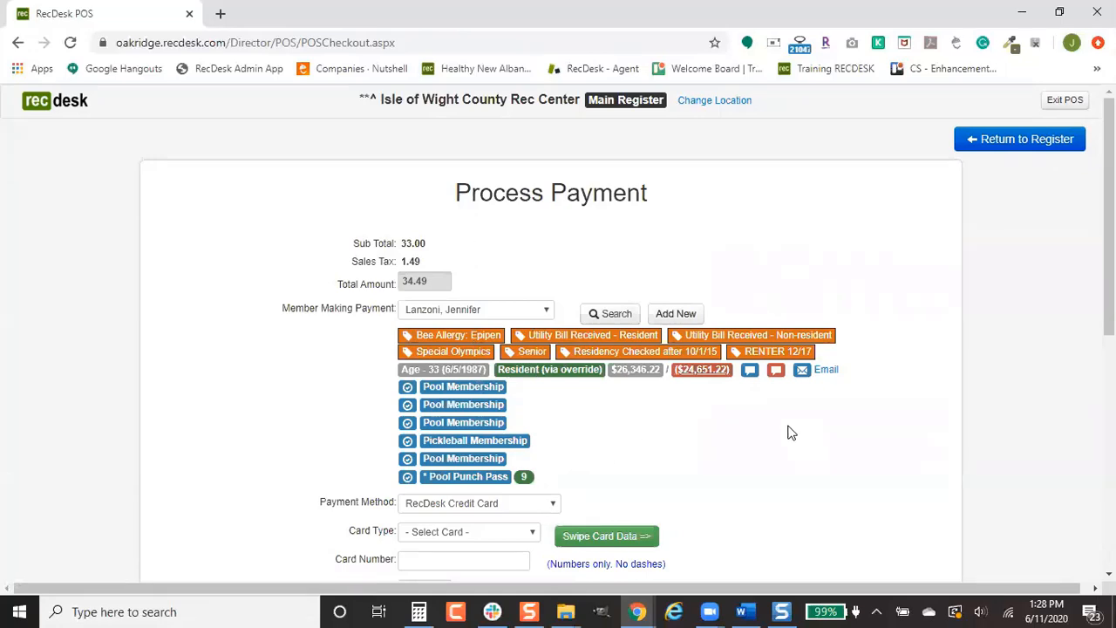
Step: Choose the card type, fill in the card number for the RecDesk Credit Card payment, and process the payment
scroll(792, 432, down, 3)
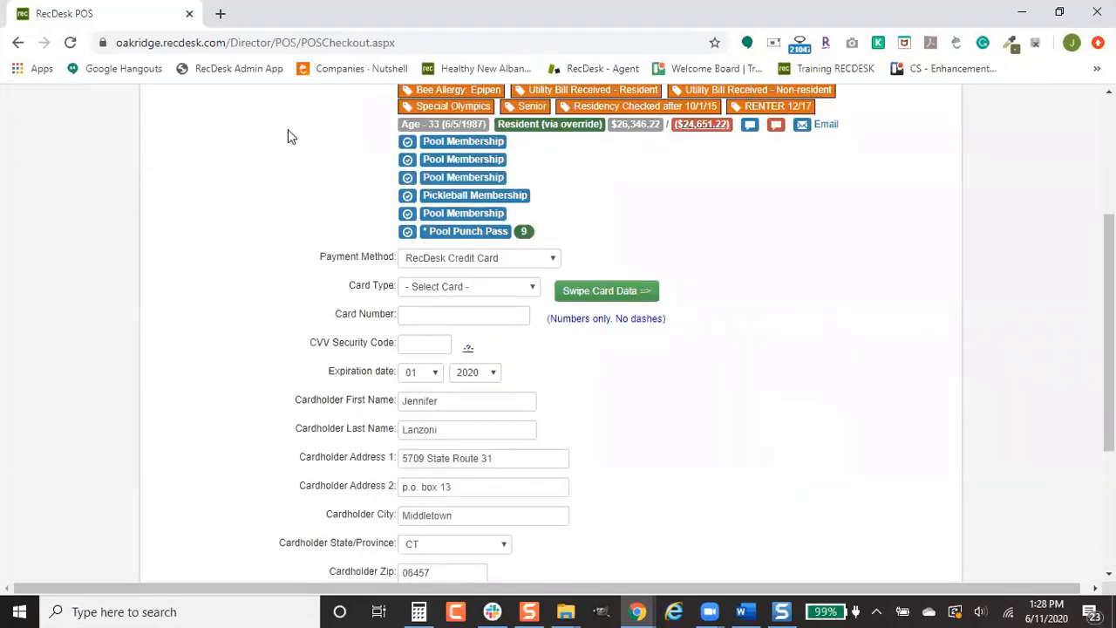
scroll(558, 262, up, 1)
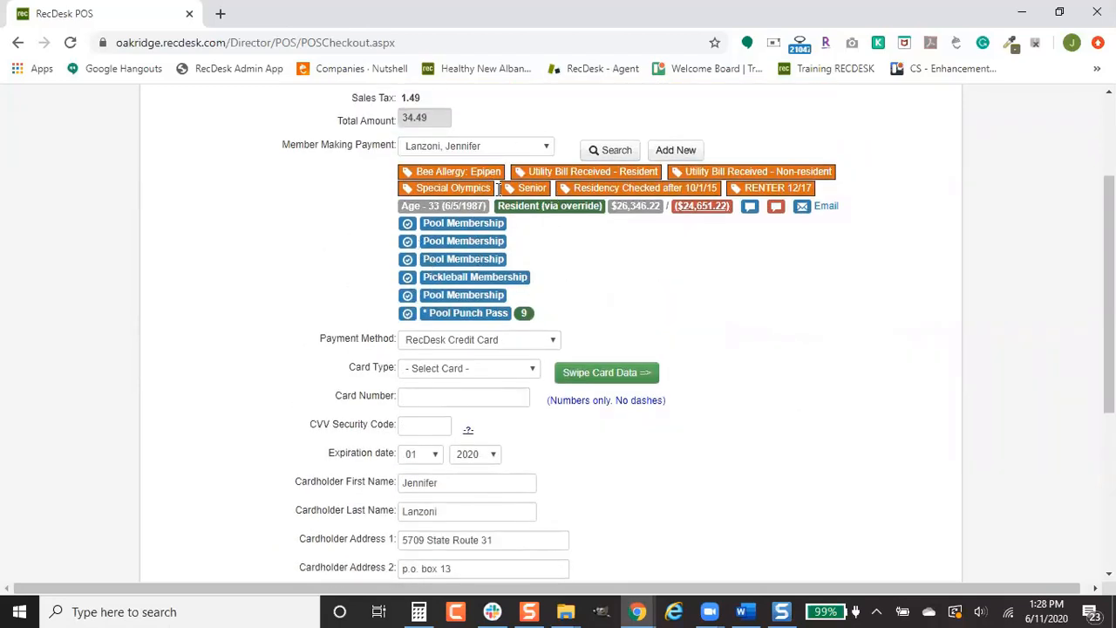
click(511, 369)
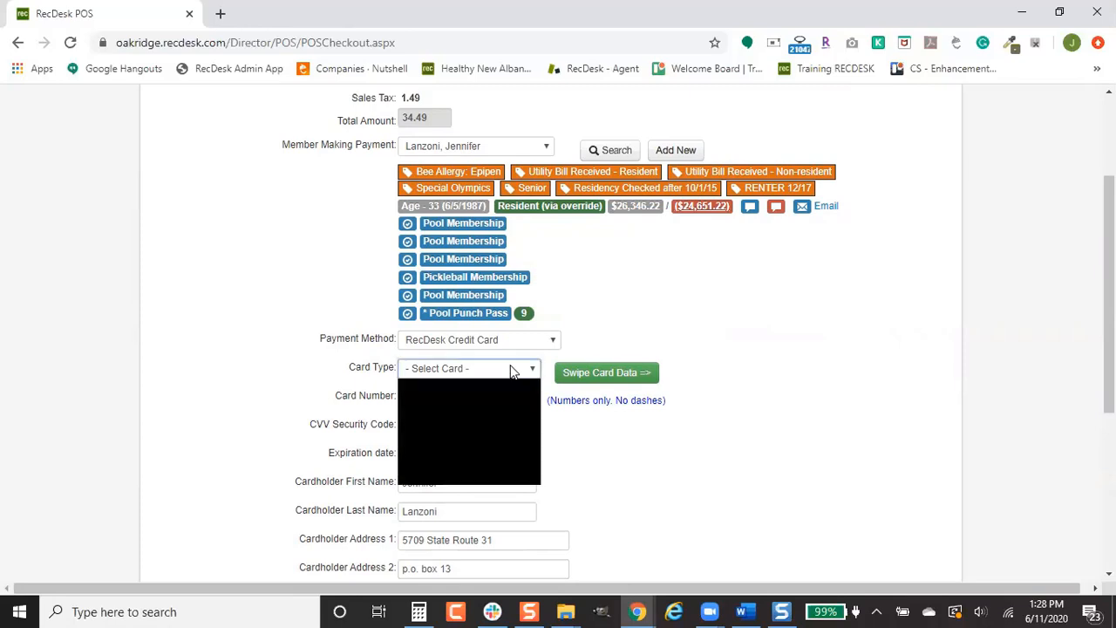
click(506, 419)
click(494, 399)
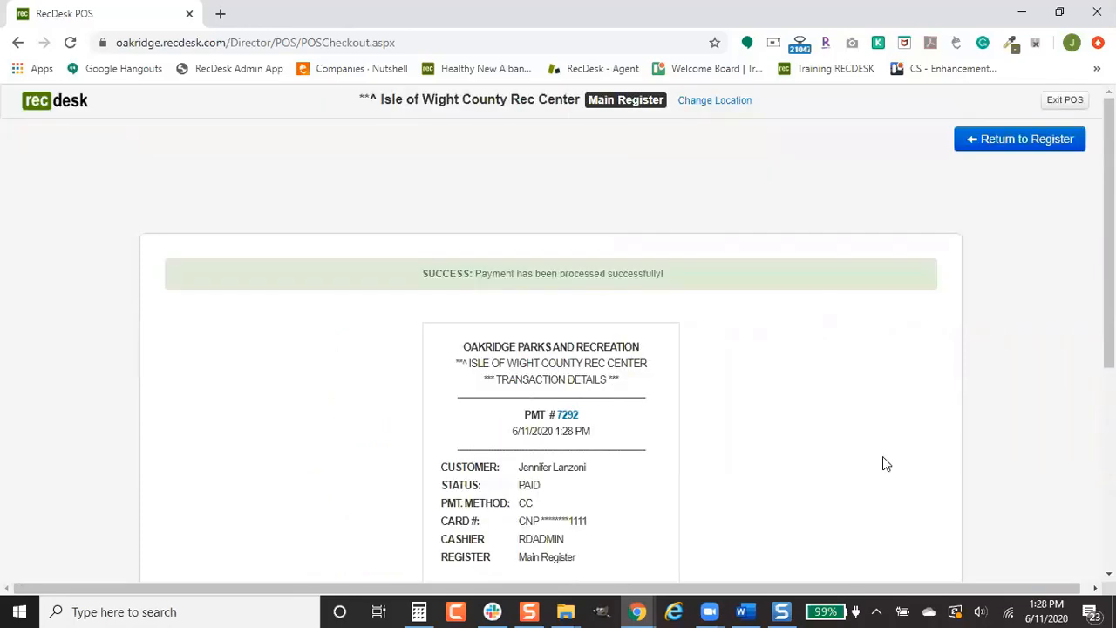